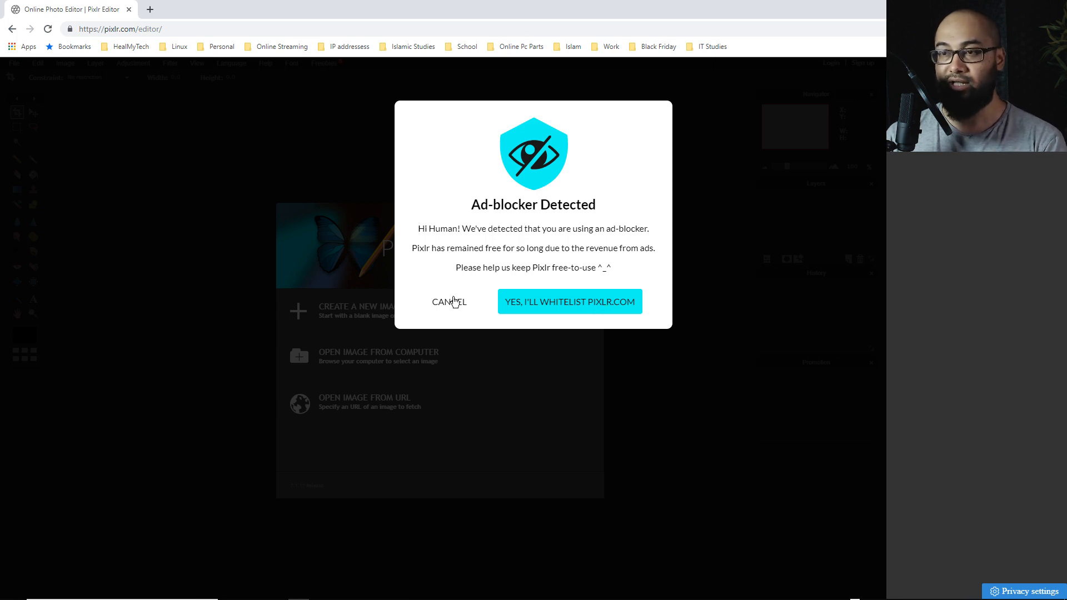
Dismiss the ad-blocker notice and start a new image using the Movie 720p preset
{"action": "left_click", "coordinate": [454, 301]}
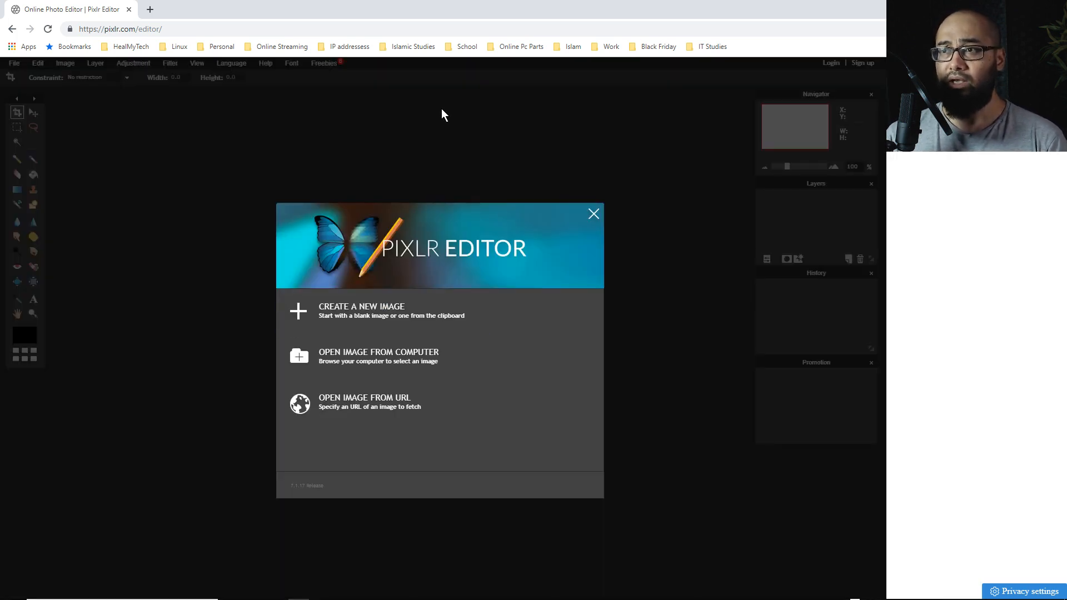
{"action": "left_click", "coordinate": [384, 317]}
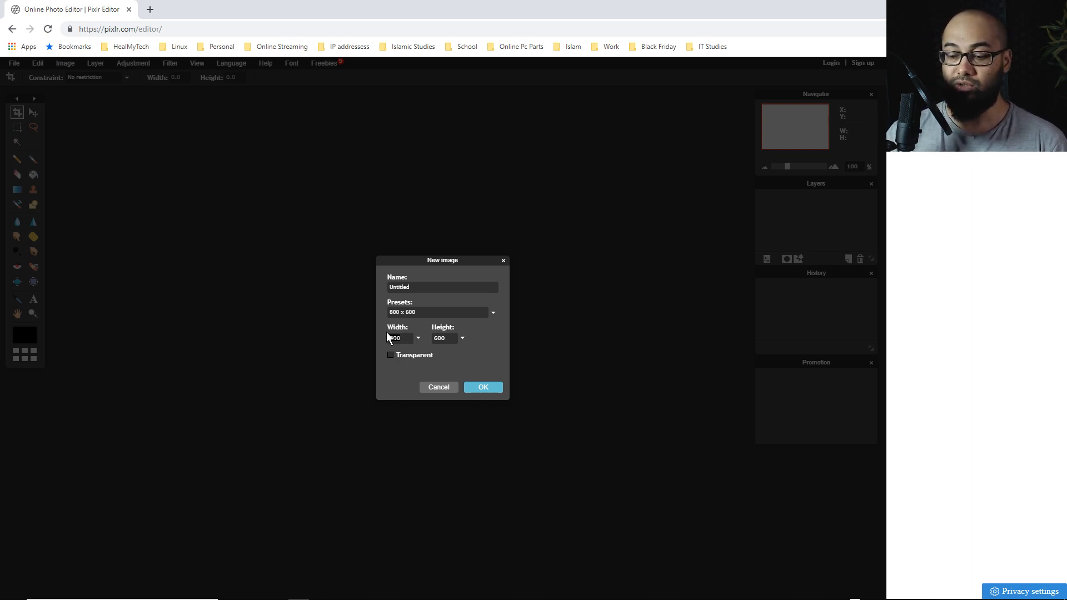
{"action": "type", "text": "108"}
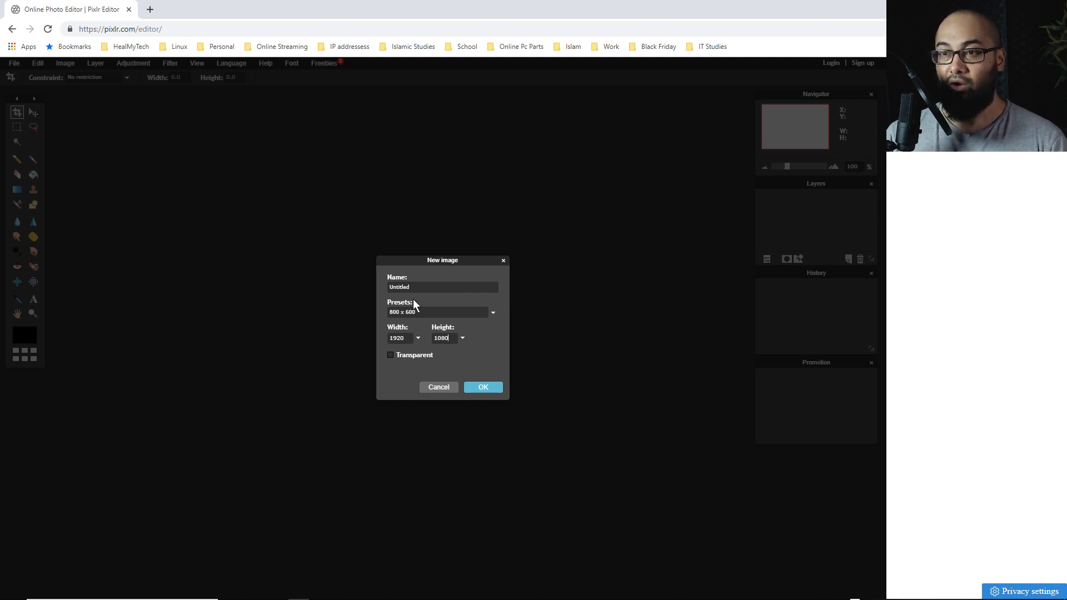
{"action": "left_click", "coordinate": [438, 314]}
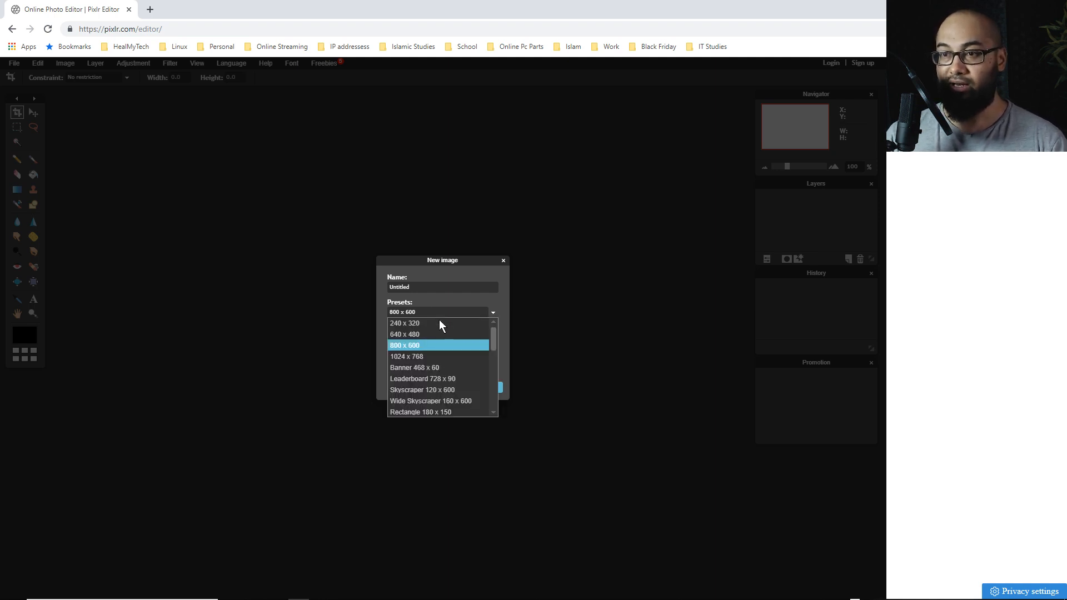
{"action": "scroll", "coordinate": [446, 350], "scroll_direction": "down", "scroll_amount": 4}
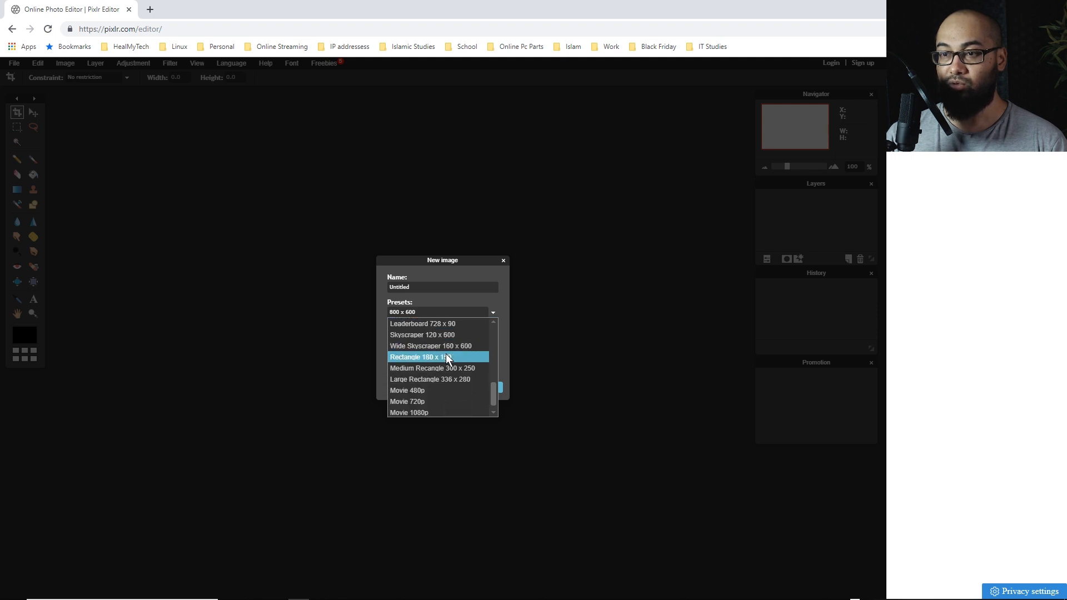
{"action": "left_click", "coordinate": [437, 400]}
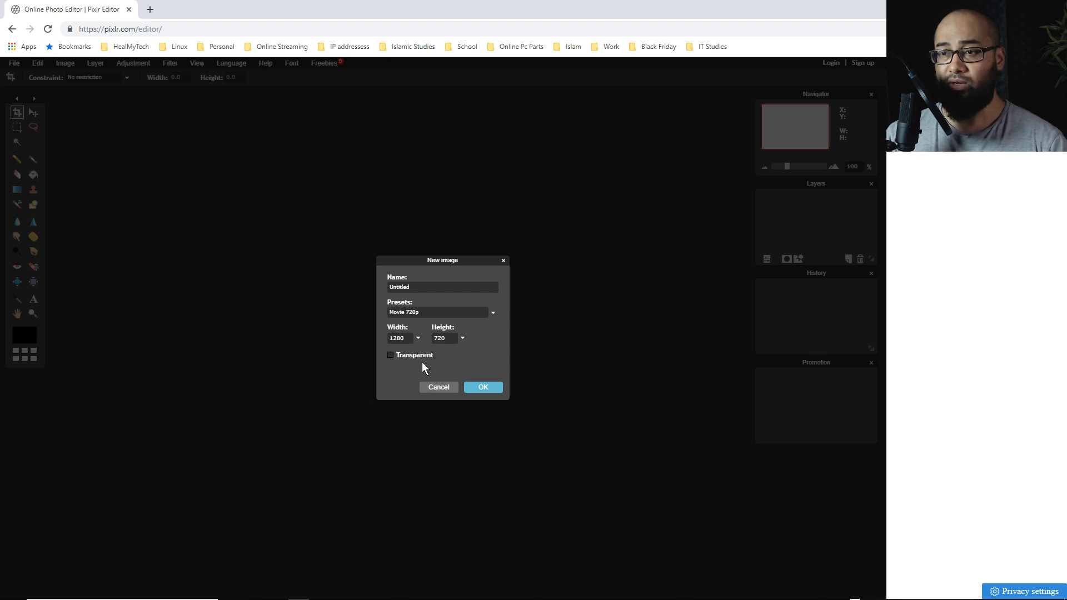
Make the new image transparent, name it "youtube thumbnail" and create it
{"action": "left_click", "coordinate": [392, 355]}
{"action": "left_click_drag", "start_coordinate": [432, 289], "coordinate": [356, 276]}
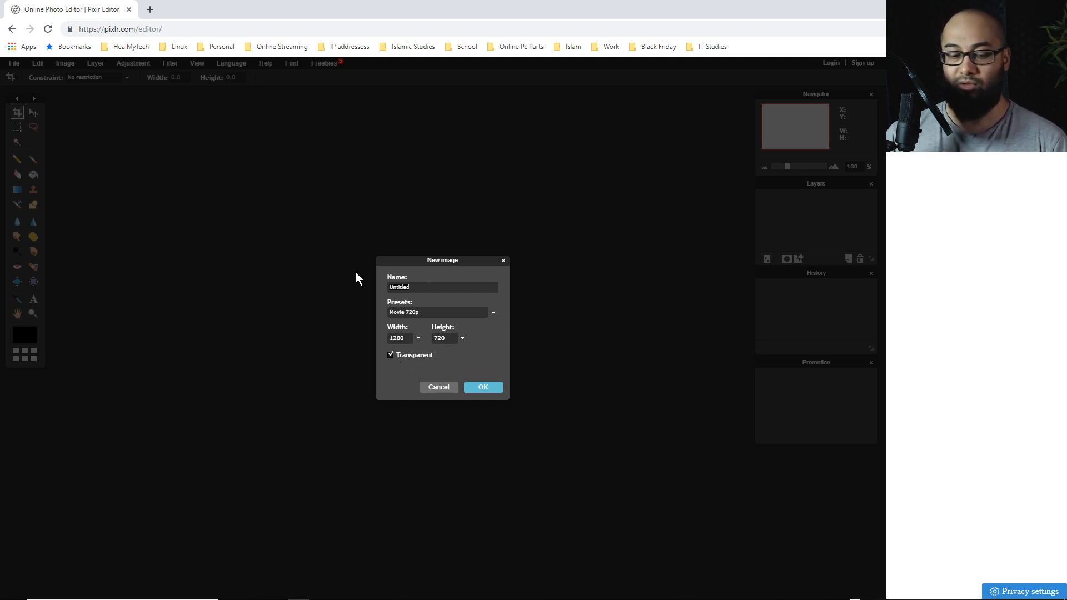
{"action": "type", "text": "youtube thumbnail"}
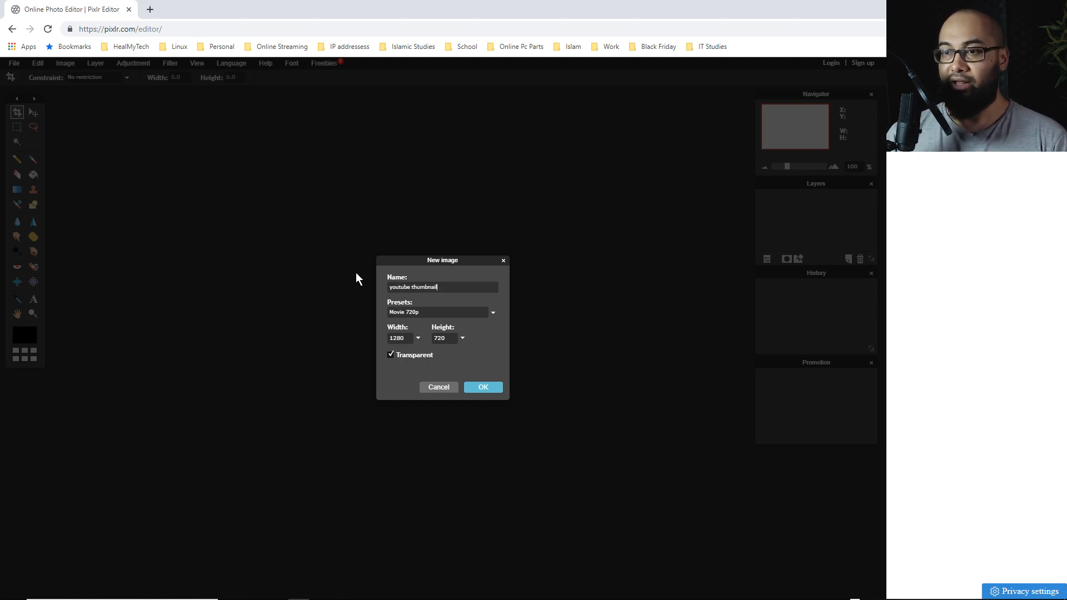
{"action": "left_click", "coordinate": [483, 388]}
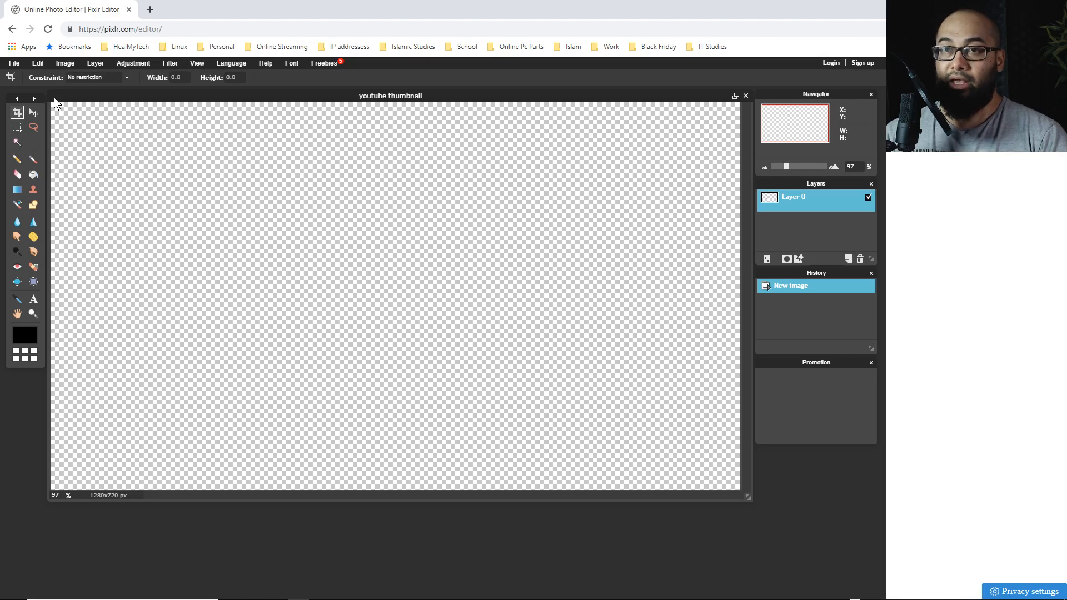
Search Google for "background 1280x720 hd yellow" in a new browser tab and show the image results
{"action": "left_click", "coordinate": [150, 9]}
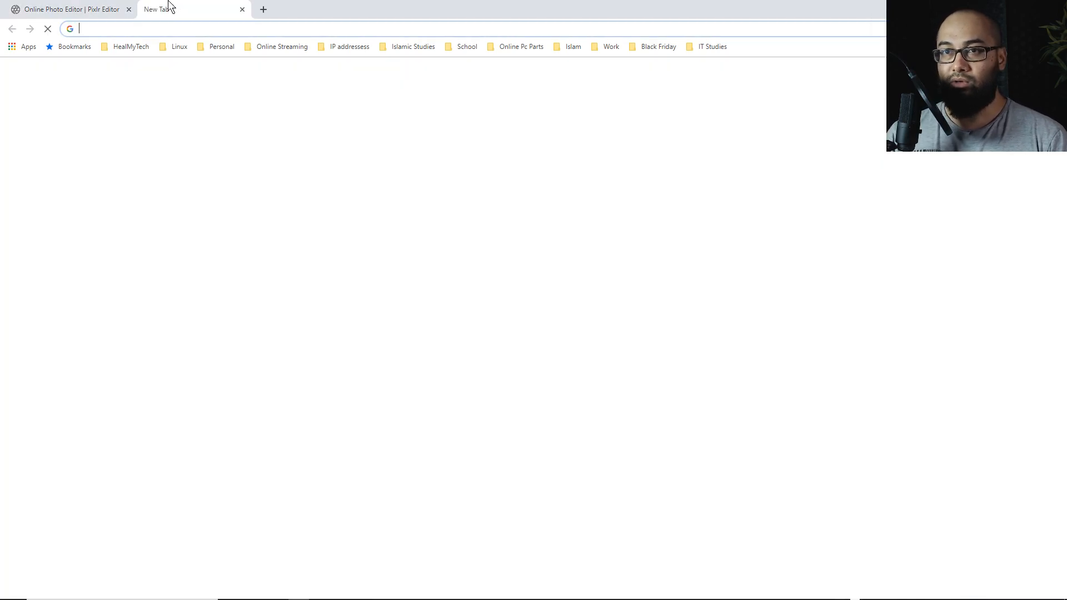
{"action": "type", "text": "backgroun"}
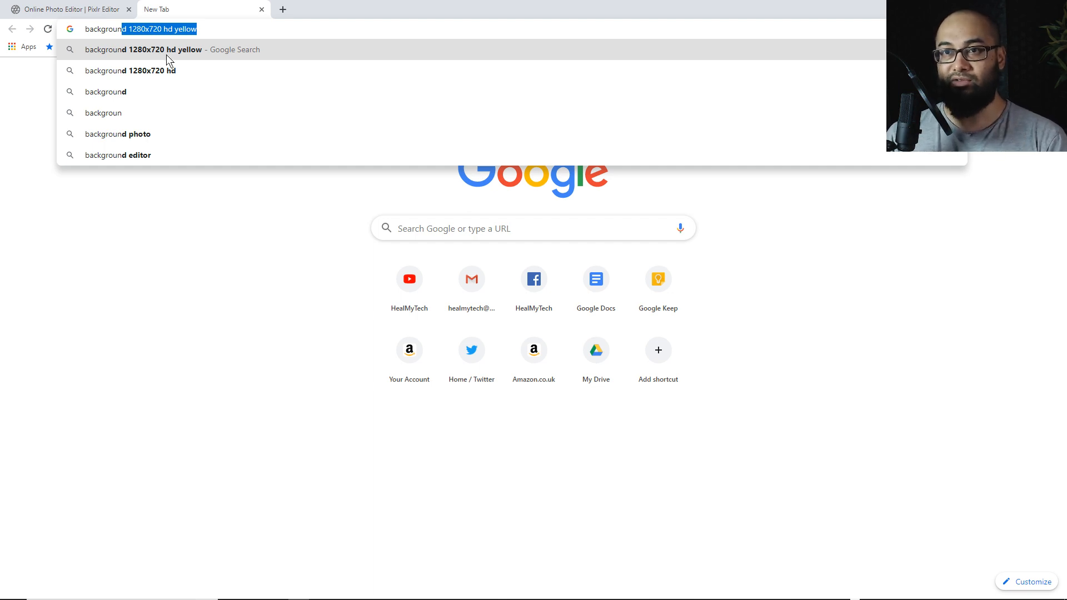
{"action": "left_click", "coordinate": [208, 29]}
{"action": "key", "text": "Return"}
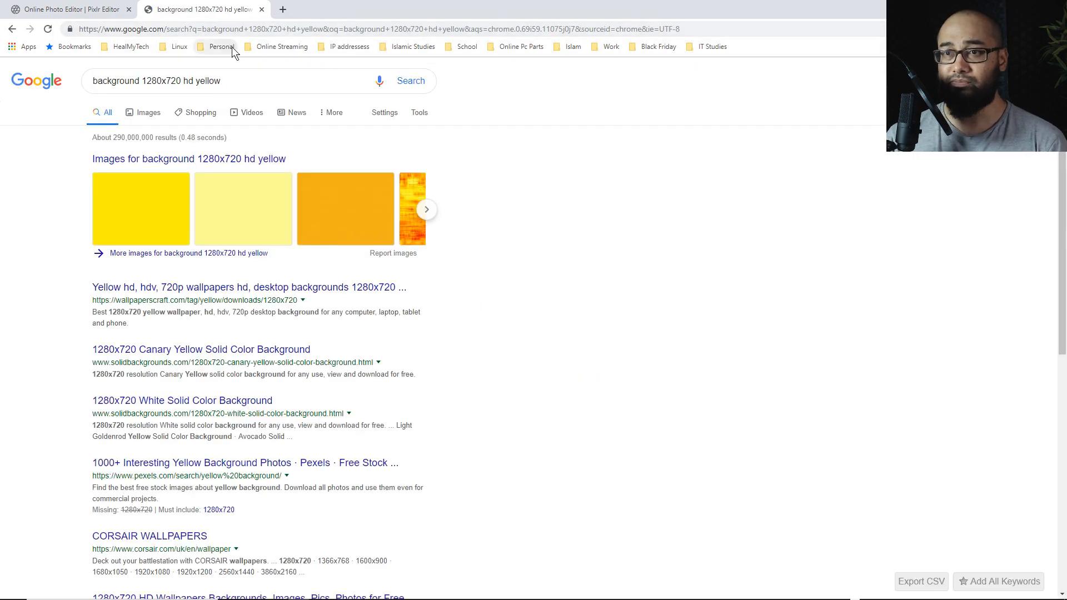
{"action": "left_click", "coordinate": [214, 160]}
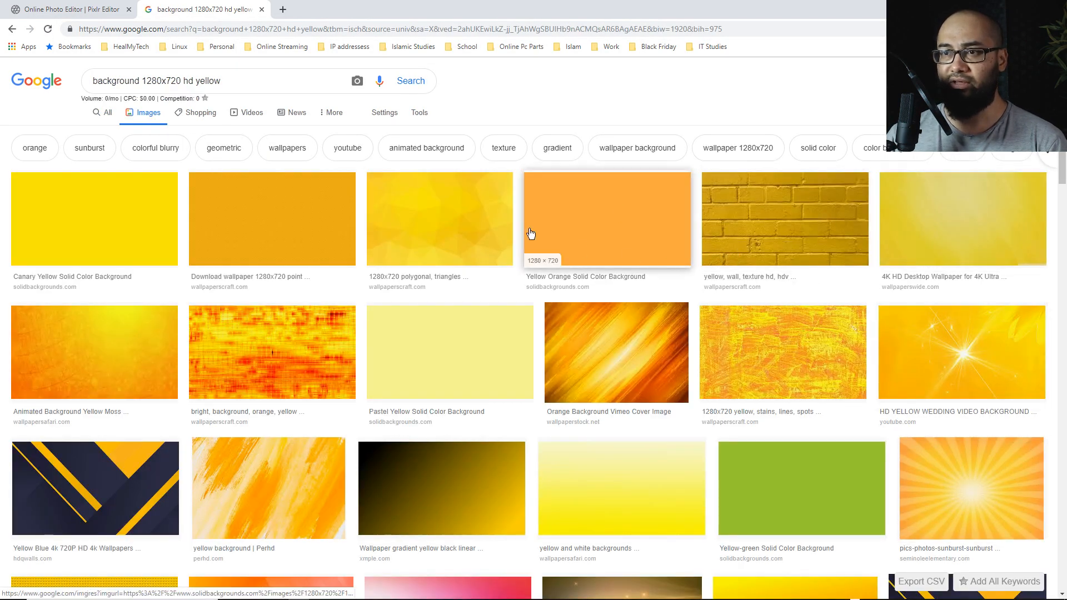
Preview the yellow sunburst background from the image results and close the preview
{"action": "left_click", "coordinate": [963, 481]}
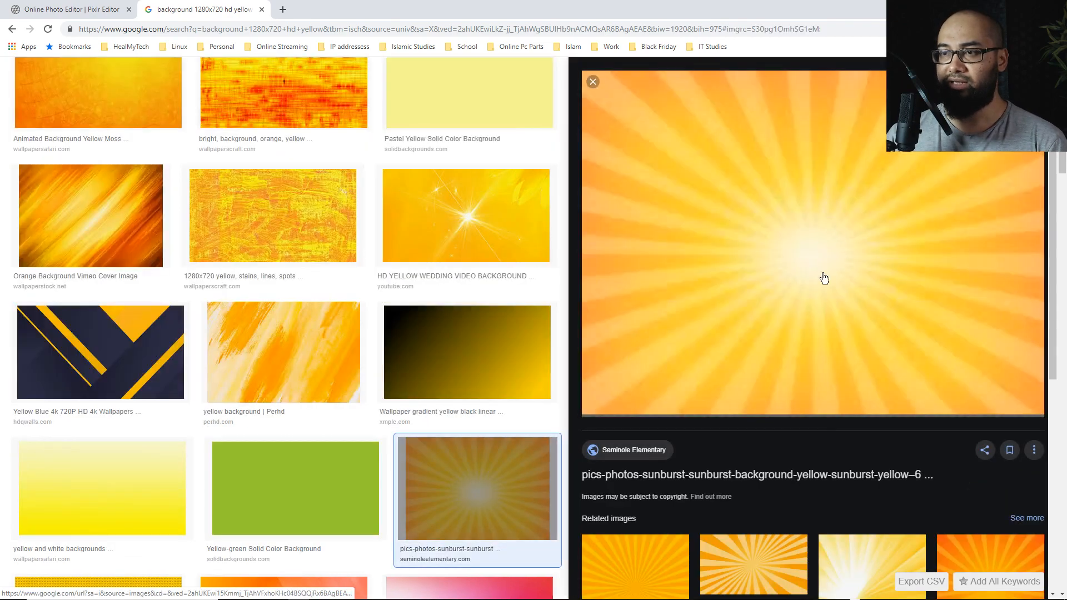
{"action": "left_click", "coordinate": [593, 81]}
{"action": "scroll", "coordinate": [612, 234], "scroll_direction": "up", "scroll_amount": 3}
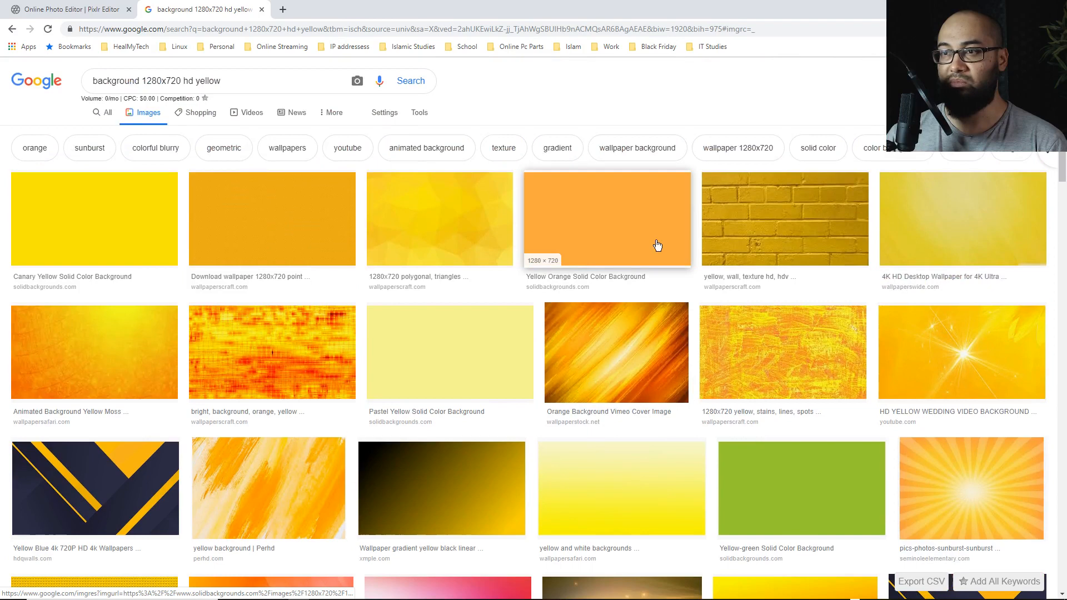
Save the yellow polygonal triangles wallpaper to Pictures as polygonal_triangles_shades_130190_1280x720, replacing the existing file
{"action": "left_click", "coordinate": [466, 216]}
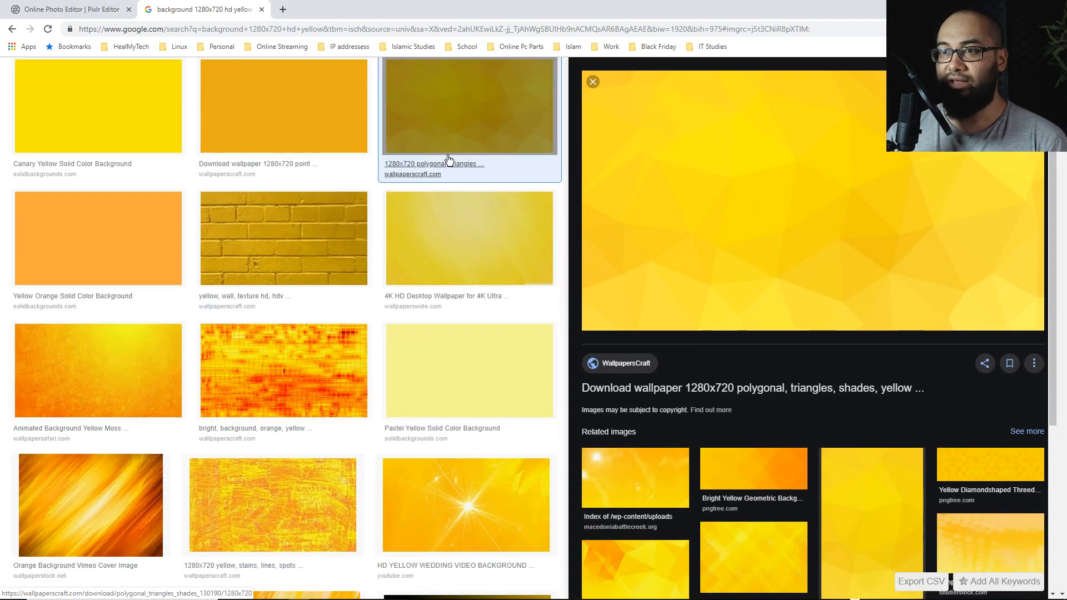
{"action": "right_click", "coordinate": [760, 183]}
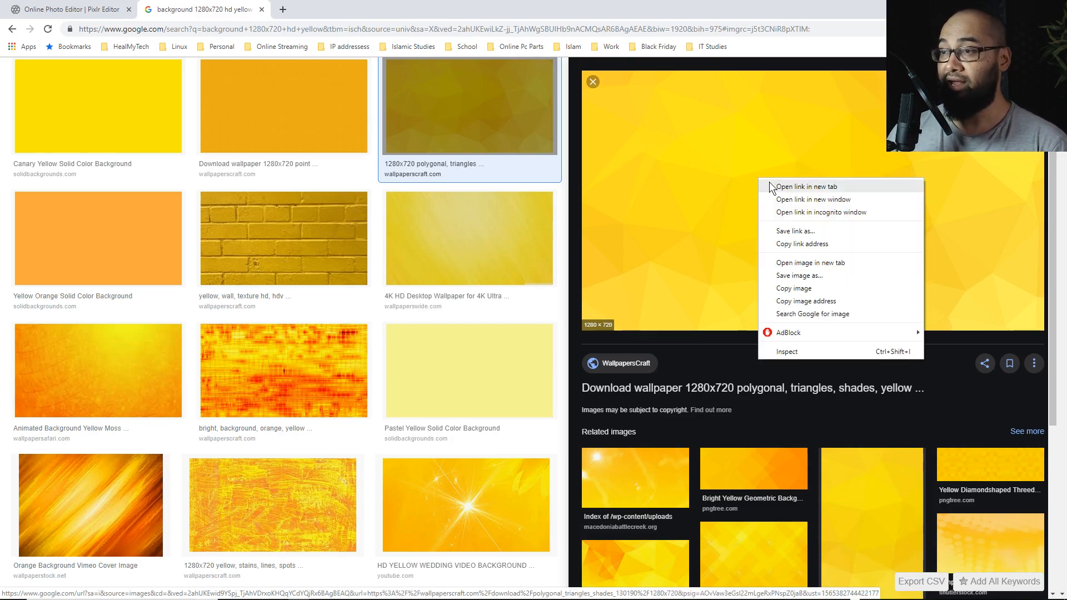
{"action": "left_click", "coordinate": [816, 273]}
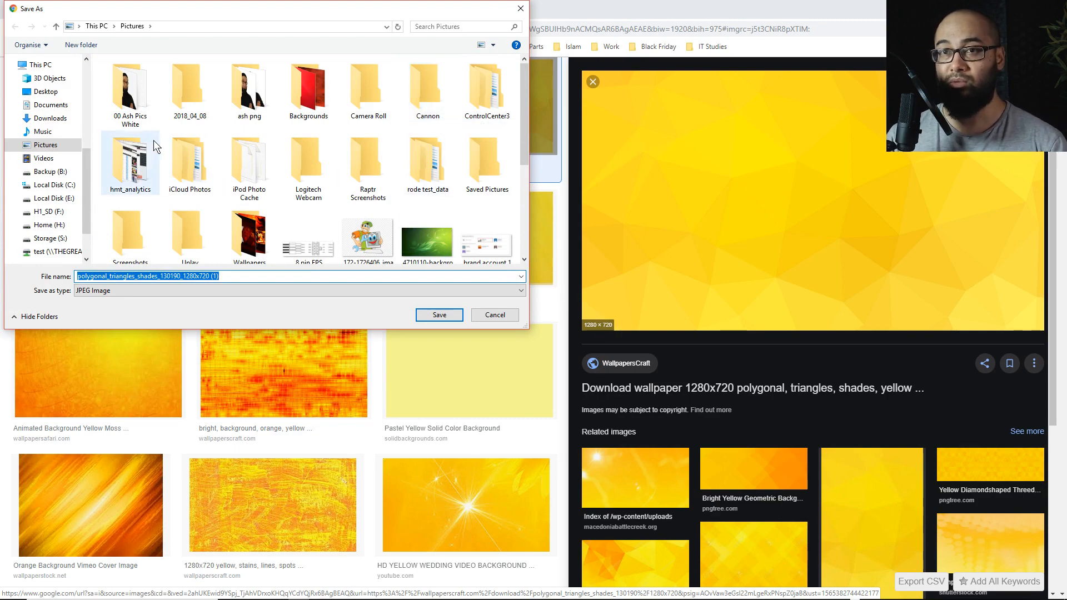
{"action": "scroll", "coordinate": [215, 205], "scroll_direction": "down", "scroll_amount": 3}
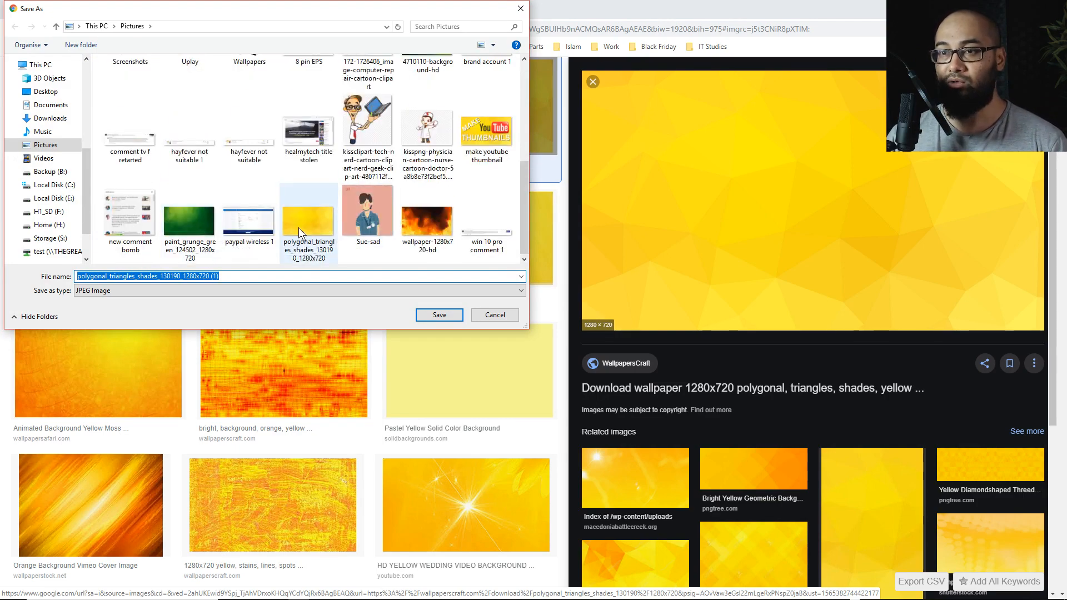
{"action": "left_click", "coordinate": [298, 227]}
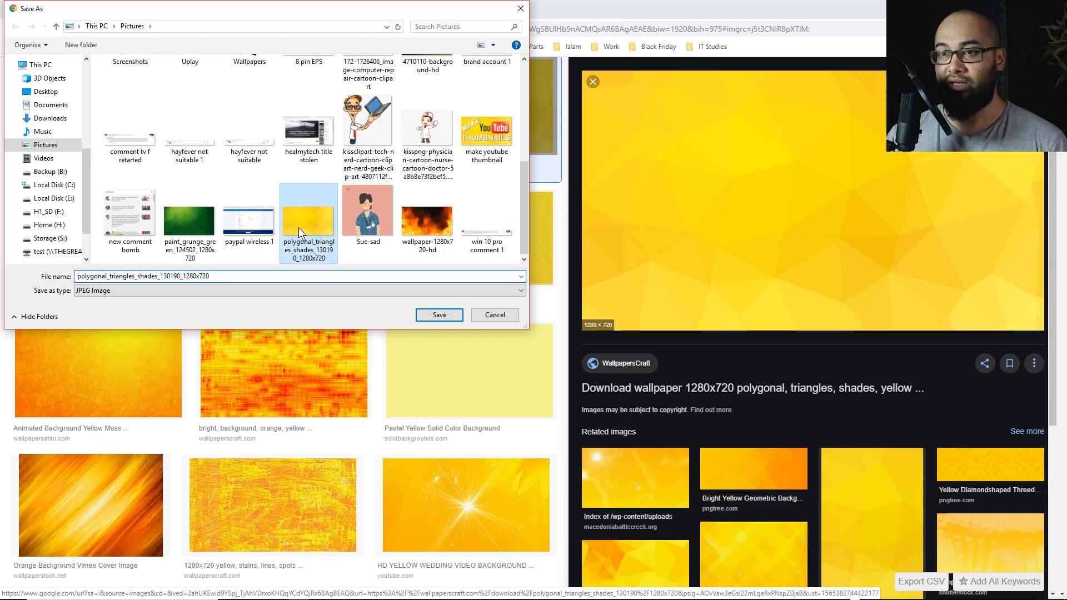
{"action": "left_click", "coordinate": [456, 316]}
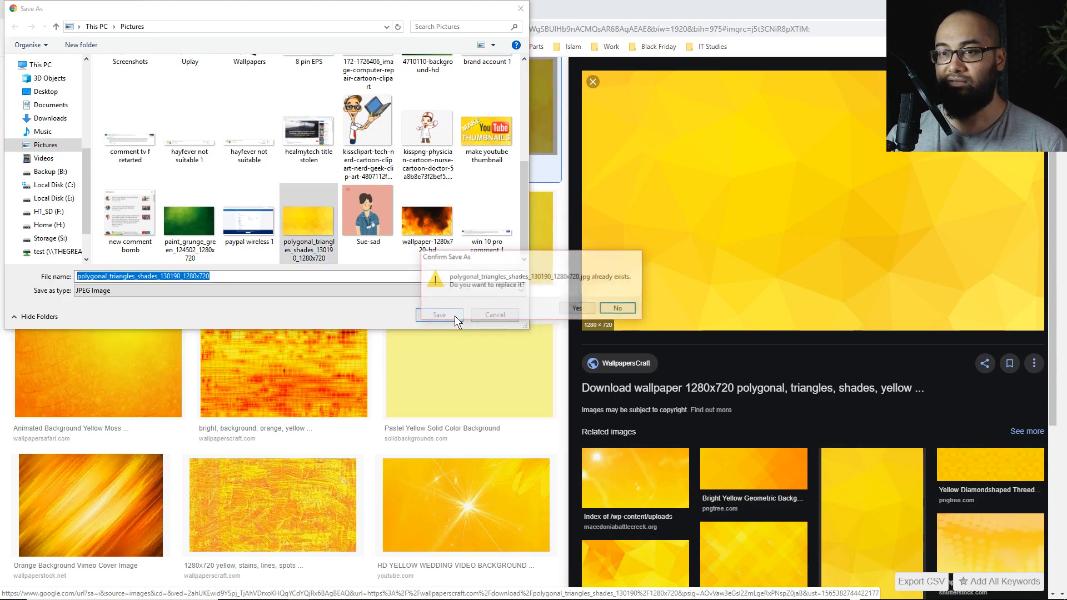
{"action": "left_click", "coordinate": [583, 306]}
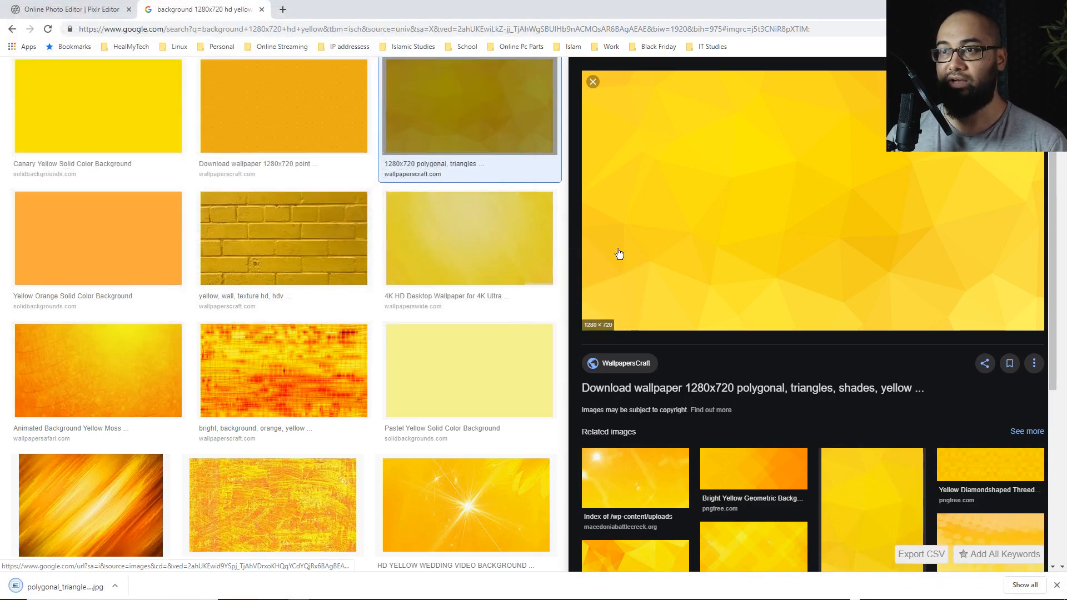
Switch back to Pixlr Editor and open the polygonal_triangles_shades_130190_1280x720 image from Pictures
{"action": "left_click", "coordinate": [93, 13]}
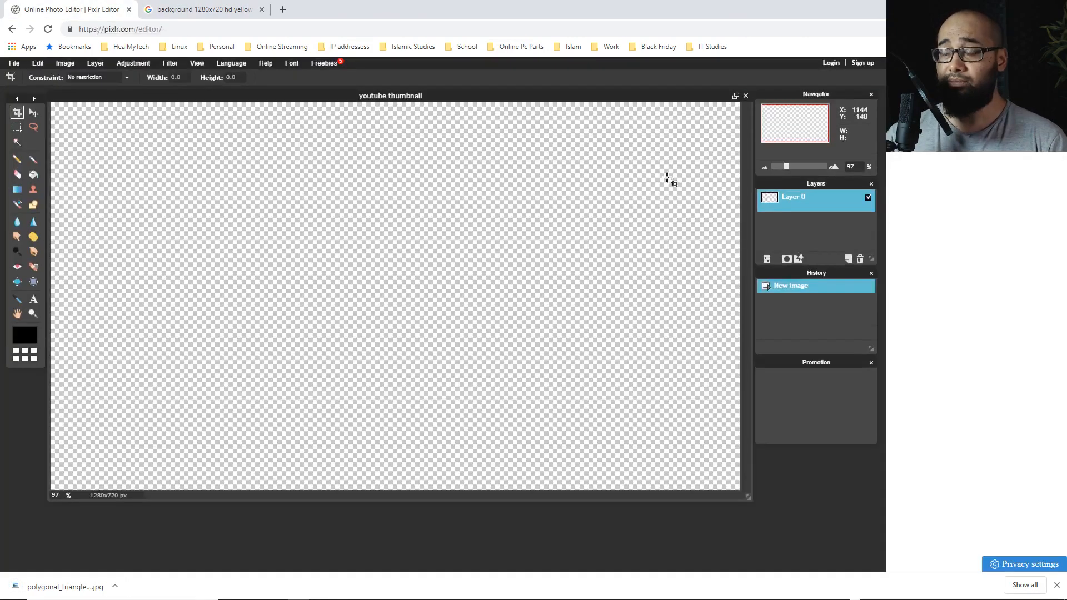
{"action": "left_click", "coordinate": [15, 66]}
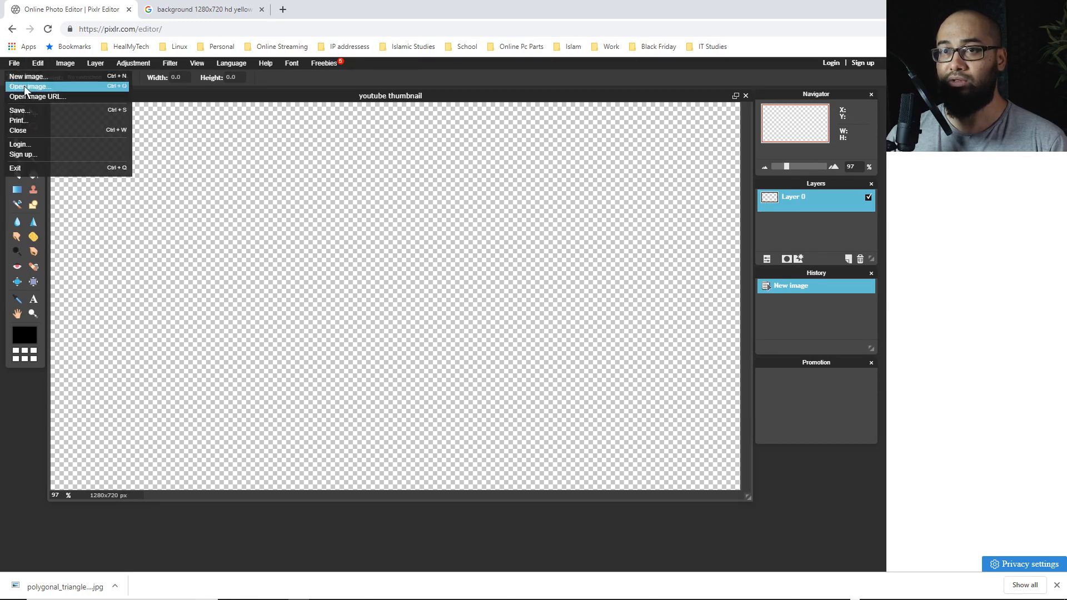
{"action": "left_click", "coordinate": [24, 85]}
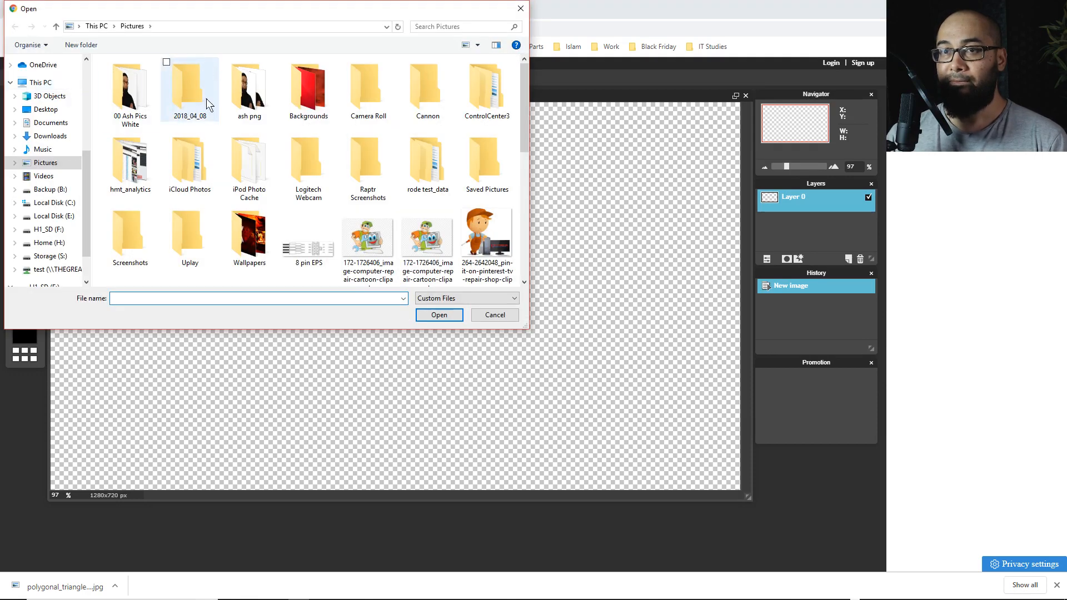
{"action": "scroll", "coordinate": [335, 151], "scroll_direction": "down", "scroll_amount": 5}
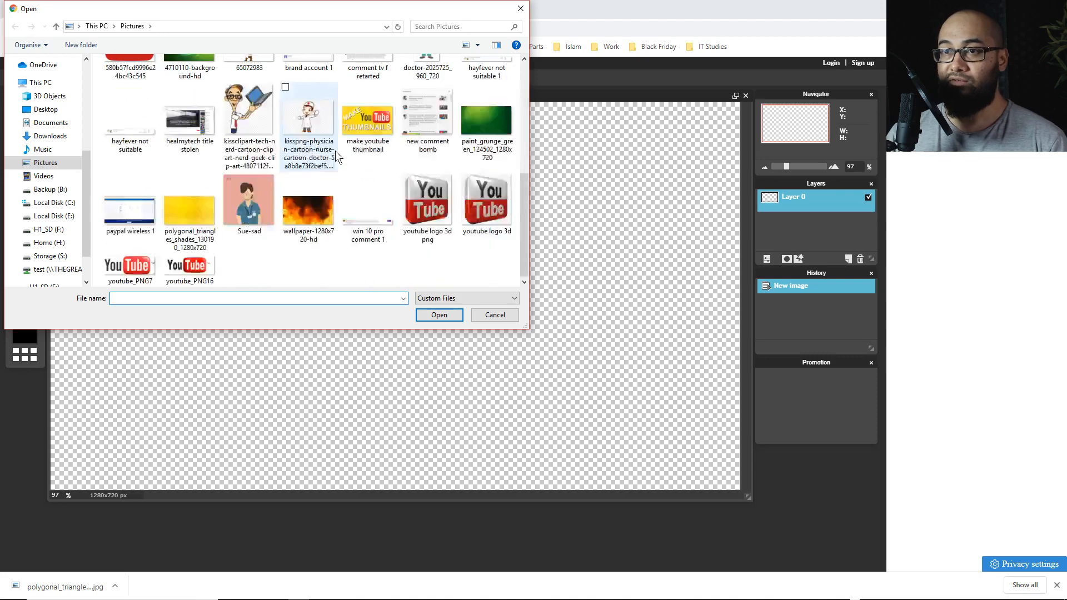
{"action": "double_click", "coordinate": [195, 206]}
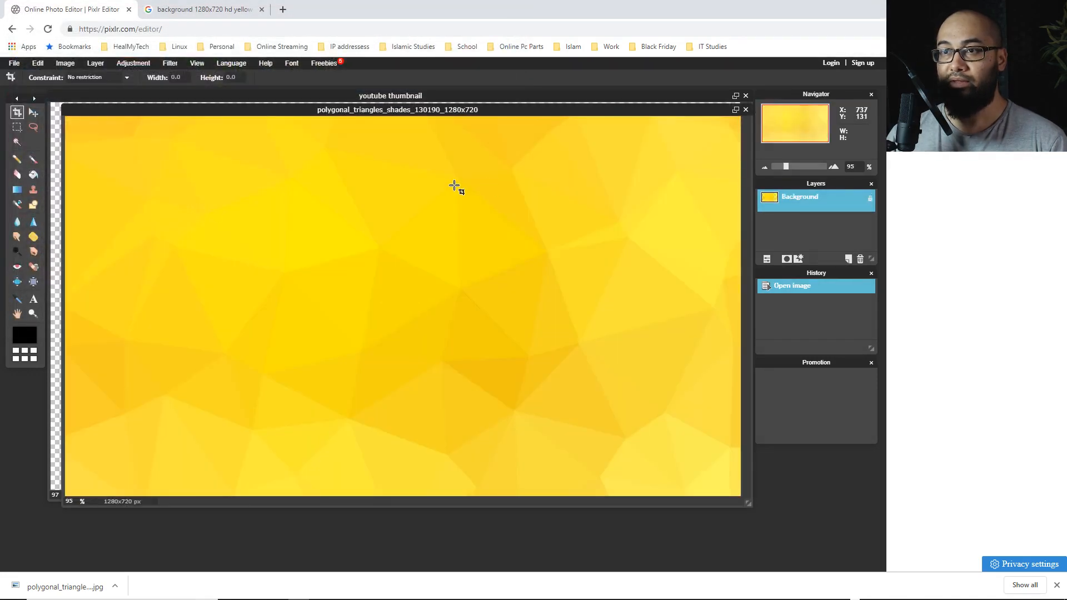
Activate the Move tool and shift the polygonal image's window down to uncover part of the youtube thumbnail canvas
{"action": "left_click", "coordinate": [33, 113]}
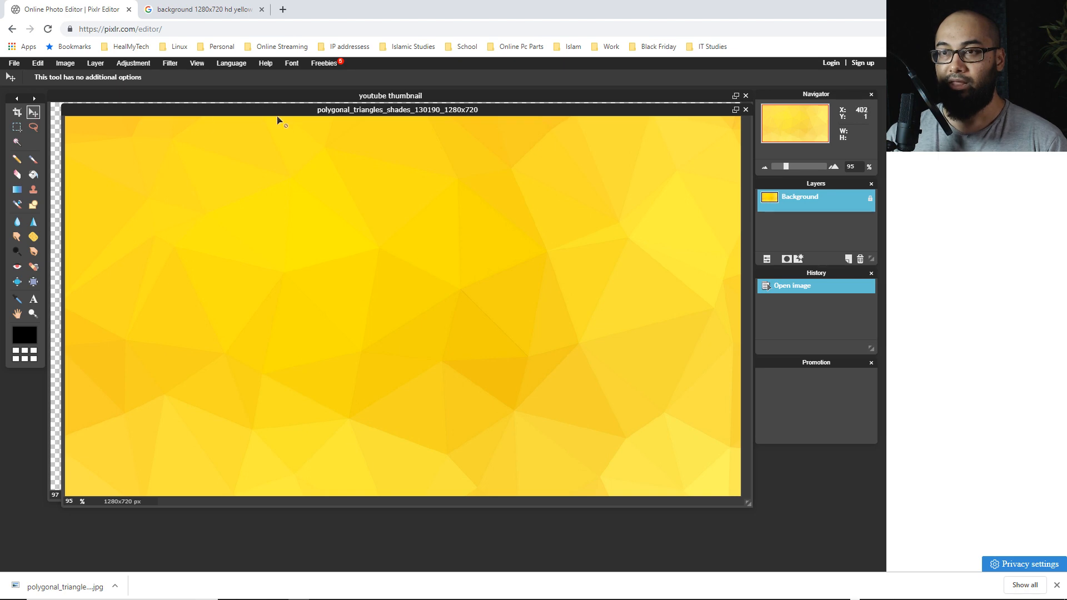
{"action": "left_click_drag", "start_coordinate": [344, 116], "coordinate": [376, 257]}
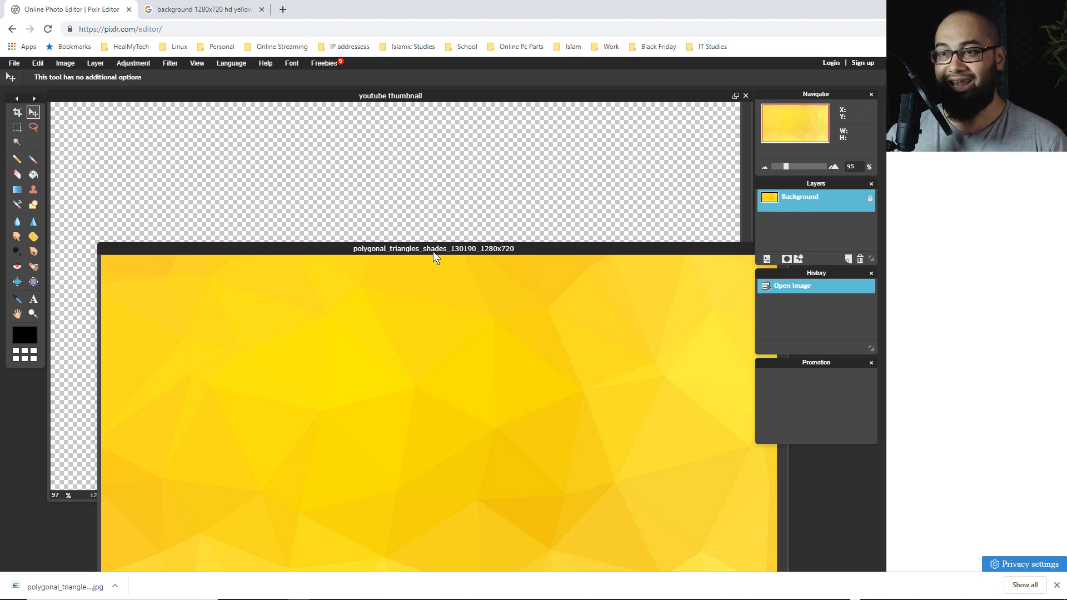
{"action": "mouse_move", "coordinate": [432, 251]}
{"action": "left_mouse_down"}
{"action": "mouse_move", "coordinate": [387, 203]}
{"action": "mouse_move", "coordinate": [434, 234]}
{"action": "left_mouse_up"}
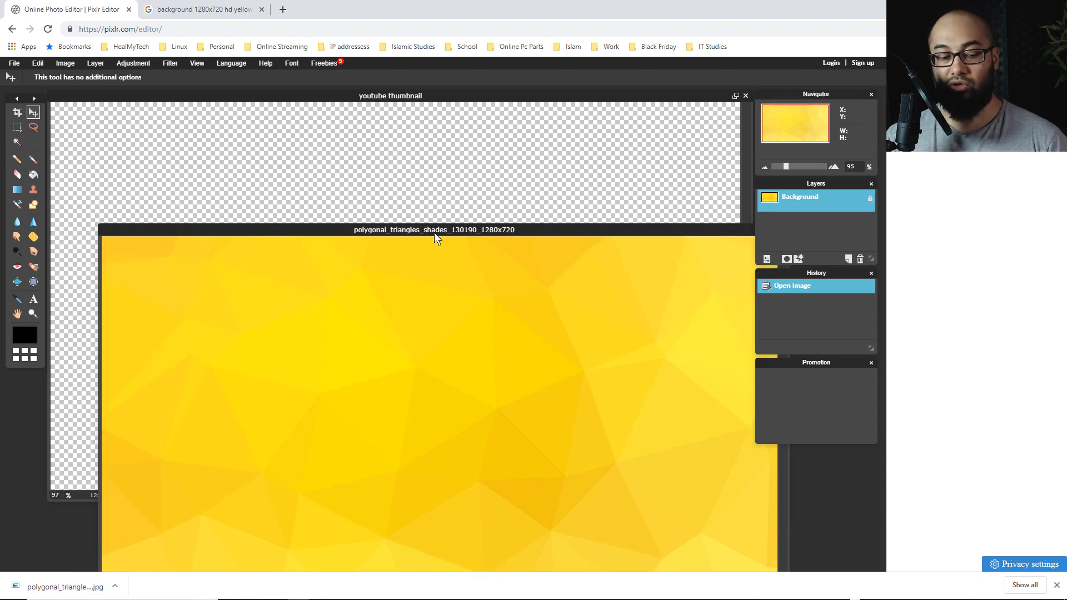
Copy the entire polygonal background image and paste it into the youtube thumbnail image as a new layer
{"action": "key", "text": "ctrl+a"}
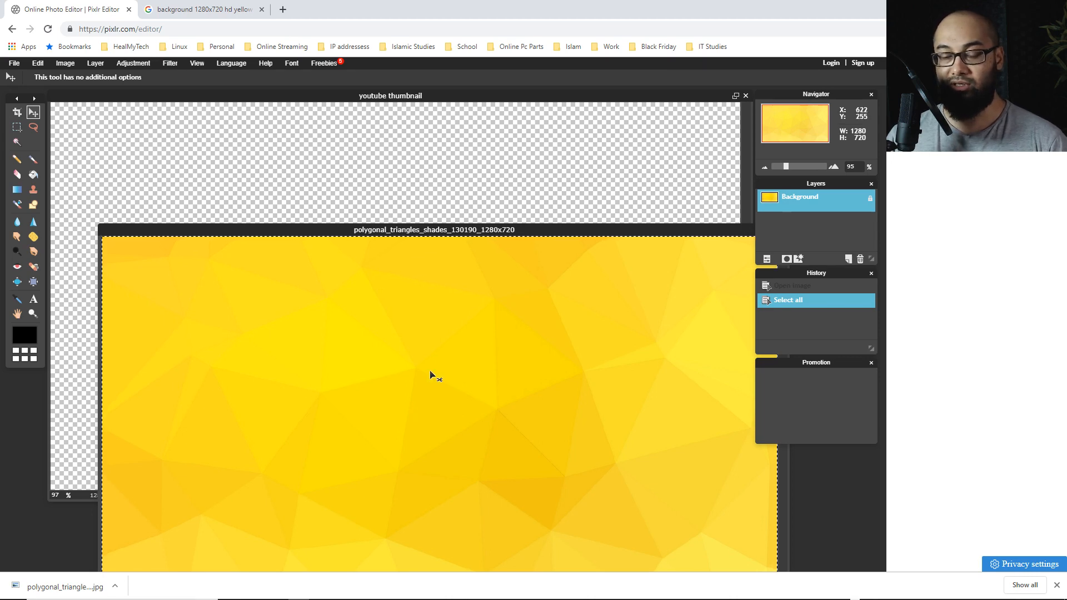
{"action": "key", "text": "ctrl+c"}
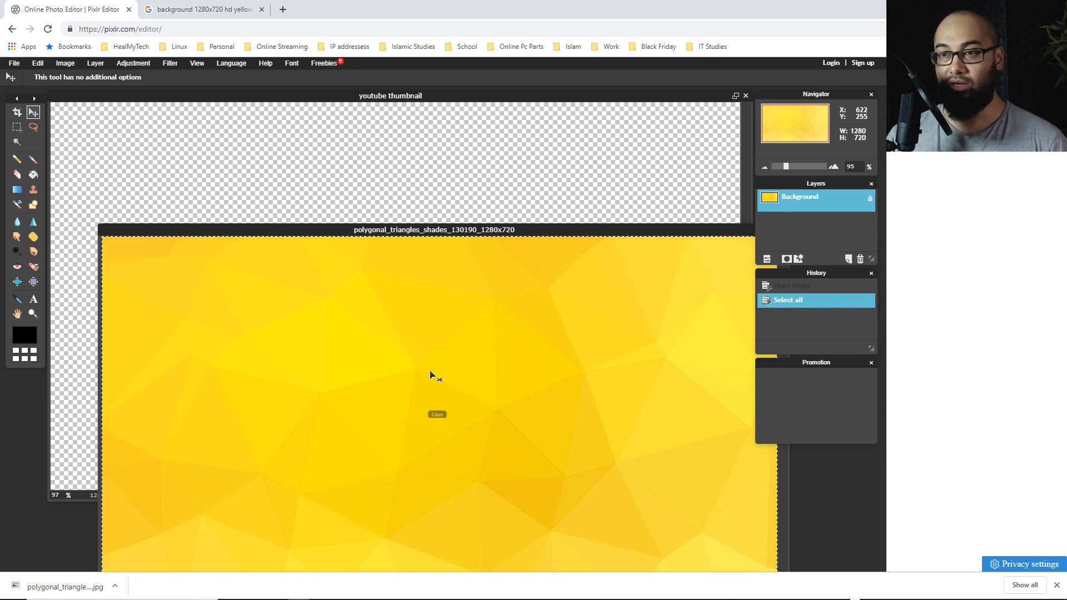
{"action": "left_click", "coordinate": [407, 143]}
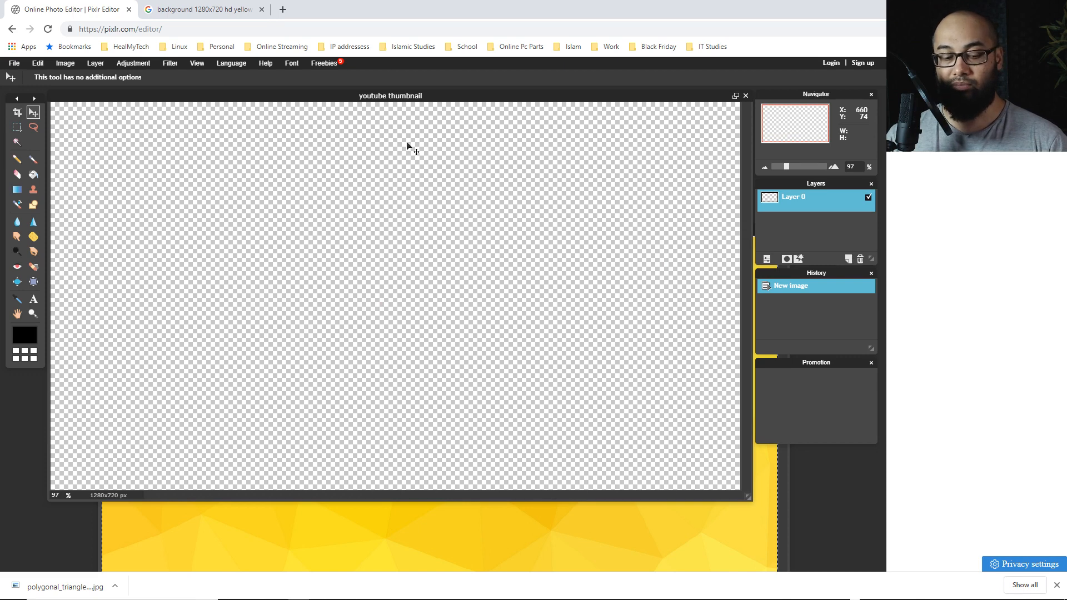
{"action": "key", "text": "ctrl+v"}
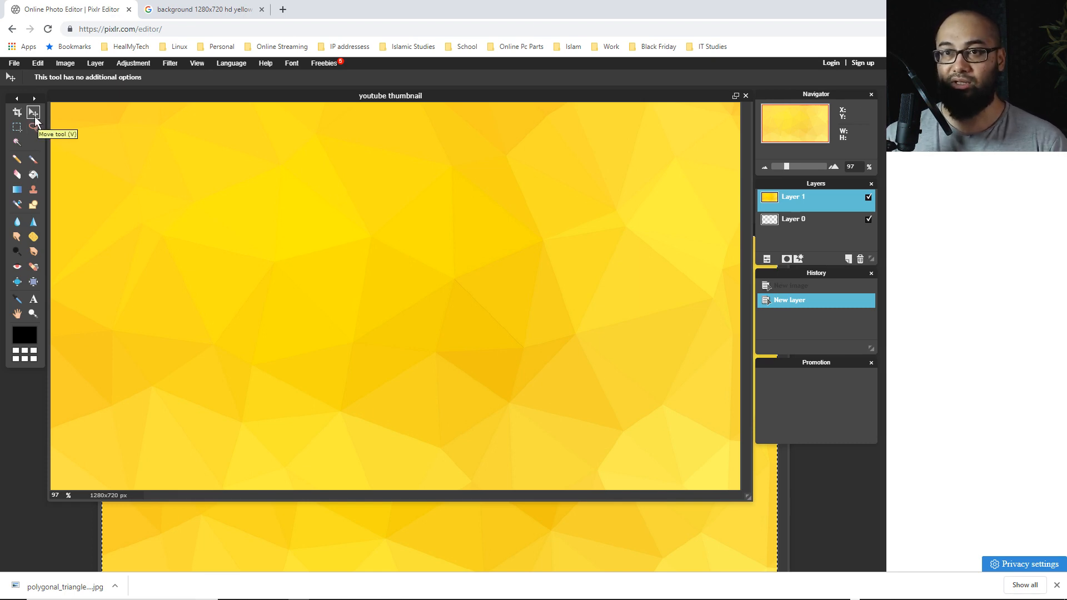
{"action": "mouse_move", "coordinate": [376, 274]}
{"action": "left_mouse_down"}
{"action": "mouse_move", "coordinate": [409, 289]}
{"action": "mouse_move", "coordinate": [388, 217]}
{"action": "mouse_move", "coordinate": [404, 253]}
{"action": "mouse_move", "coordinate": [372, 241]}
{"action": "mouse_move", "coordinate": [409, 272]}
{"action": "mouse_move", "coordinate": [403, 290]}
{"action": "mouse_move", "coordinate": [393, 284]}
{"action": "left_mouse_up"}
{"action": "left_click", "coordinate": [43, 62]}
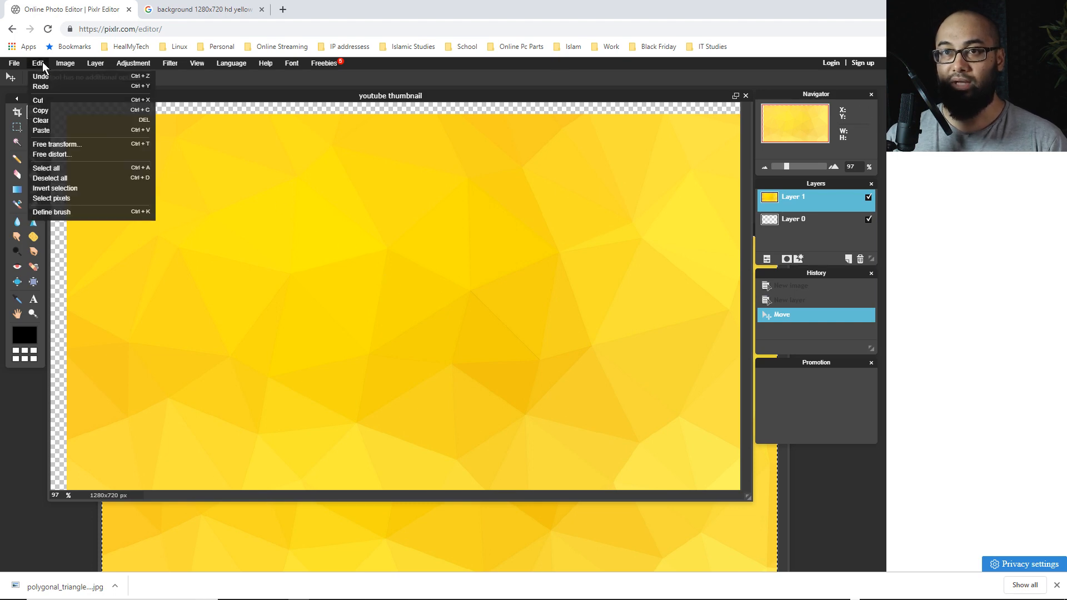
{"action": "left_click", "coordinate": [59, 144]}
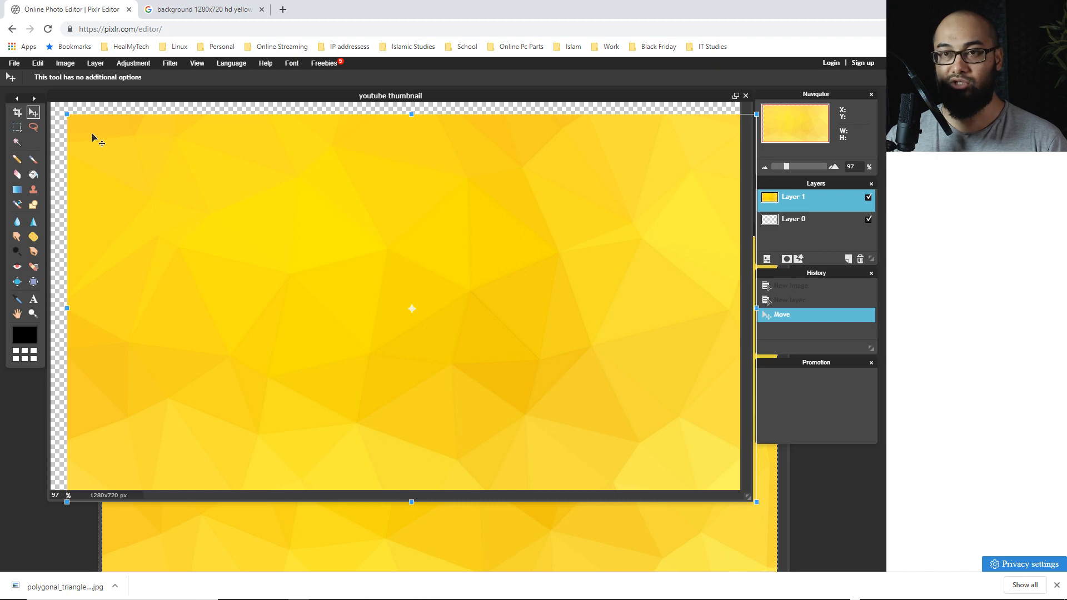
{"action": "left_click_drag", "start_coordinate": [67, 116], "coordinate": [161, 164]}
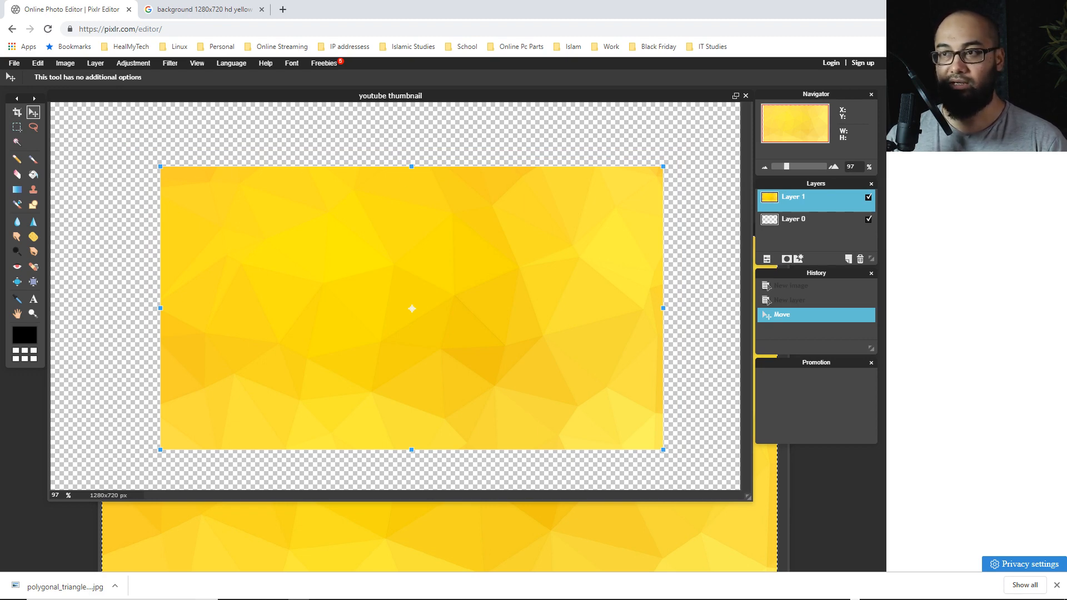
{"action": "key", "text": "Return"}
{"action": "key", "text": "ctrl+z"}
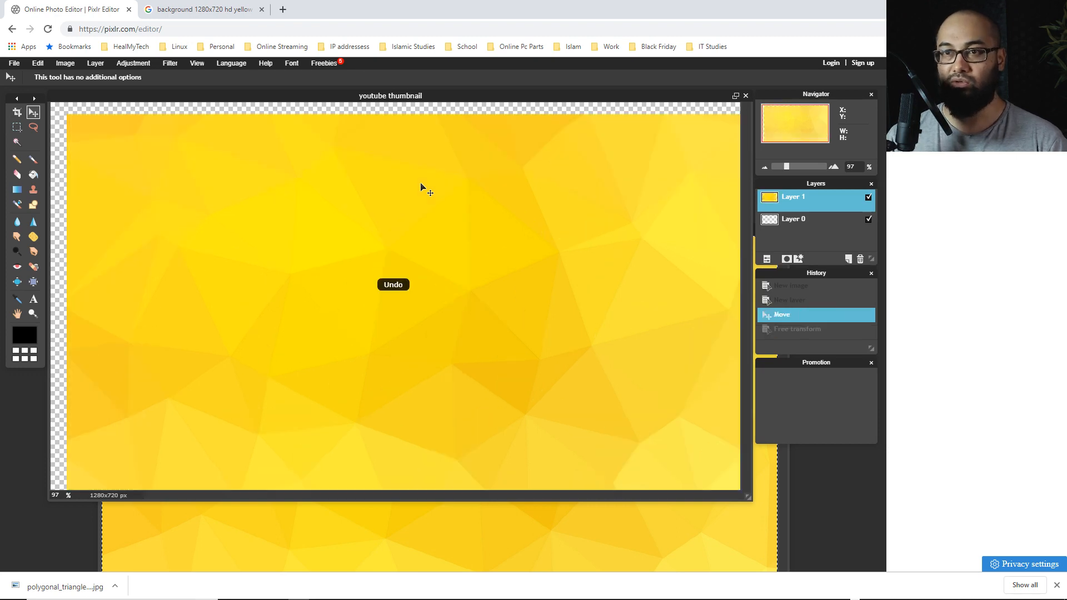
{"action": "key", "text": "ctrl+z"}
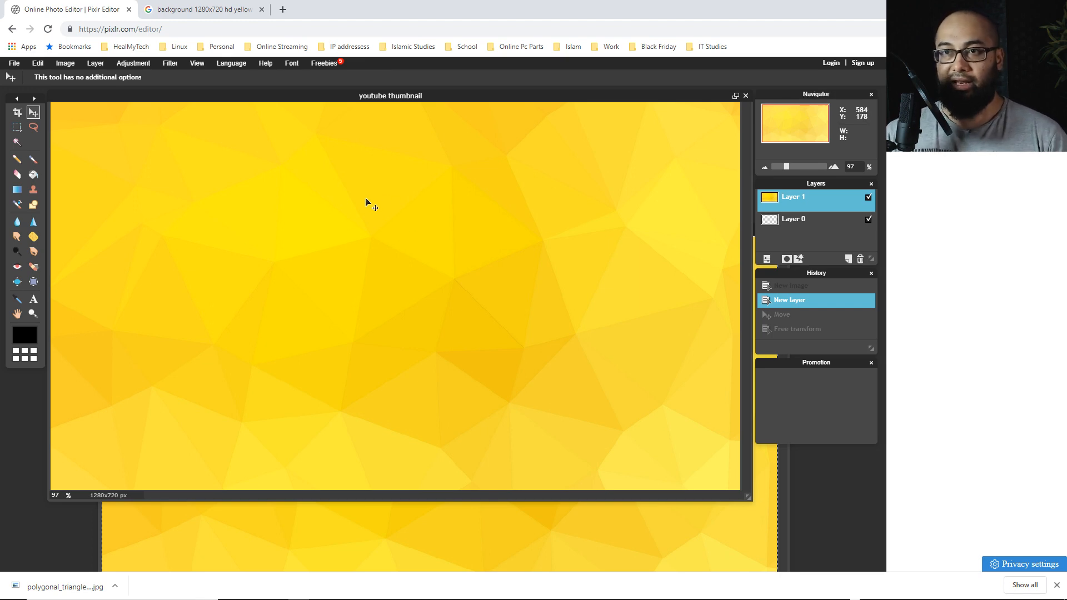
Search Google in a new browser tab for "youtube logo hd png" and open the image results
{"action": "left_click", "coordinate": [214, 11]}
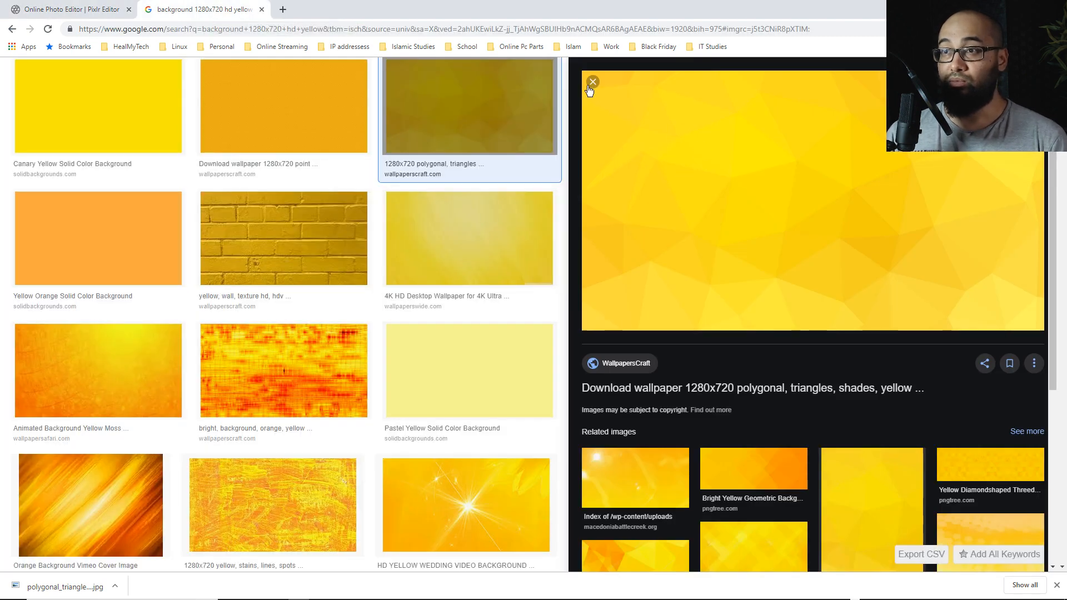
{"action": "left_click", "coordinate": [283, 10]}
{"action": "type", "text": "youtu"}
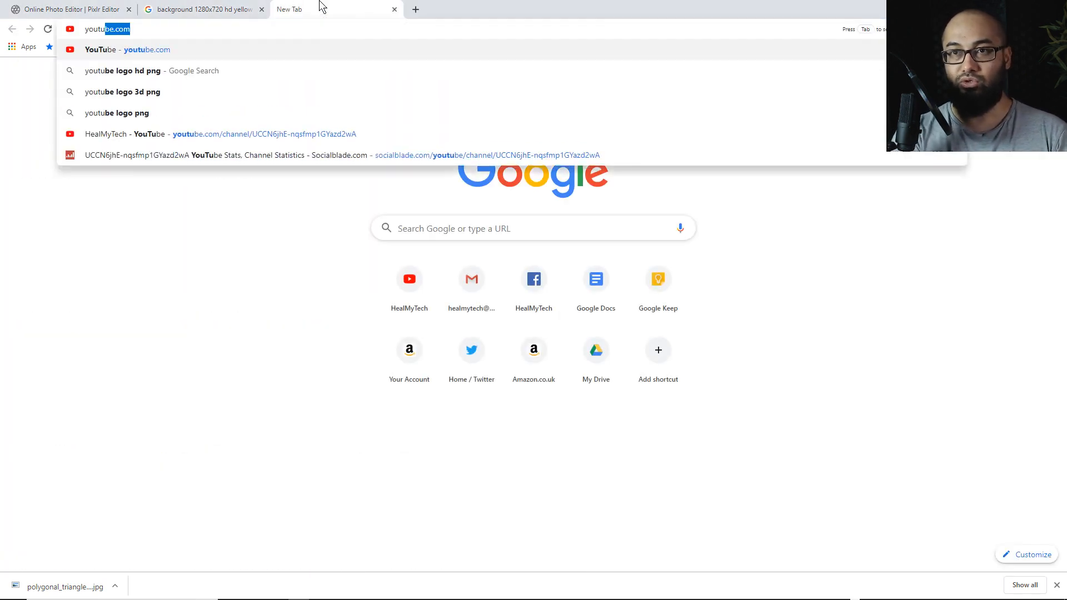
{"action": "type", "text": "be log"}
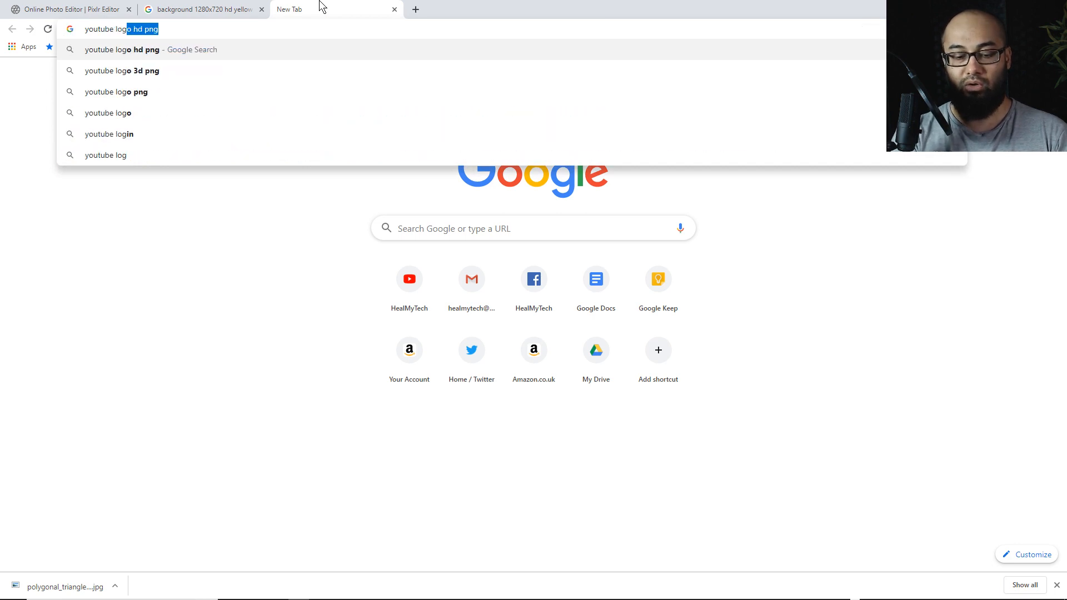
{"action": "type", "text": "o hd png"}
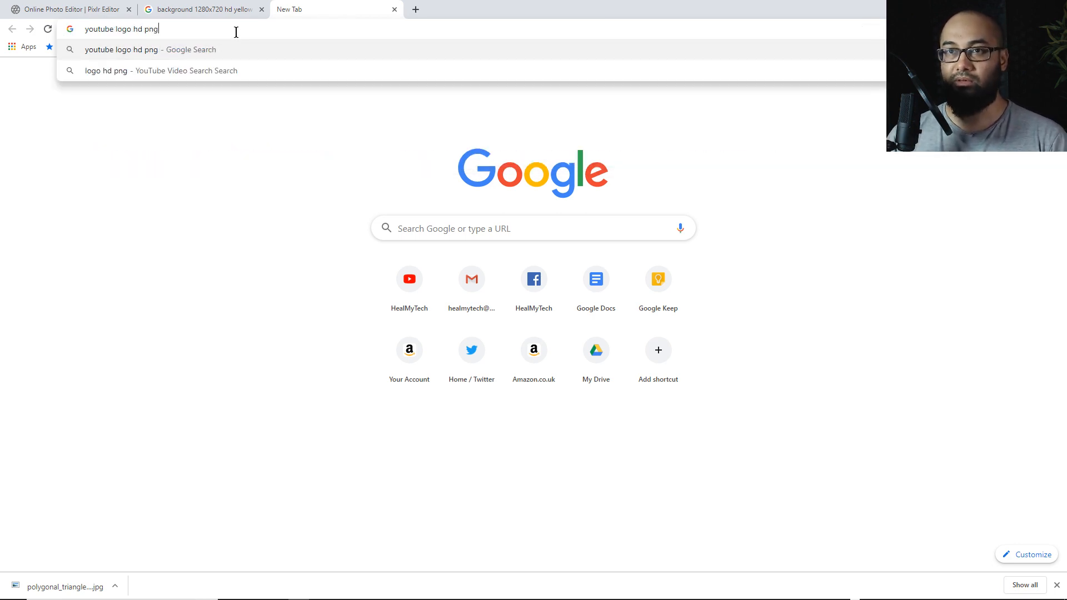
{"action": "key", "text": "Return"}
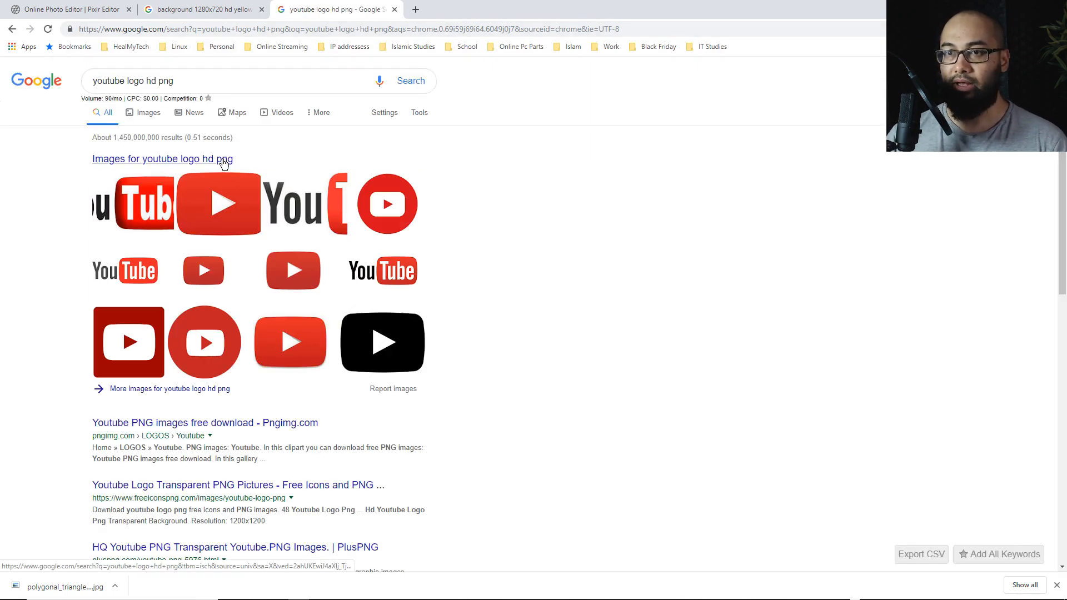
{"action": "left_click", "coordinate": [222, 161]}
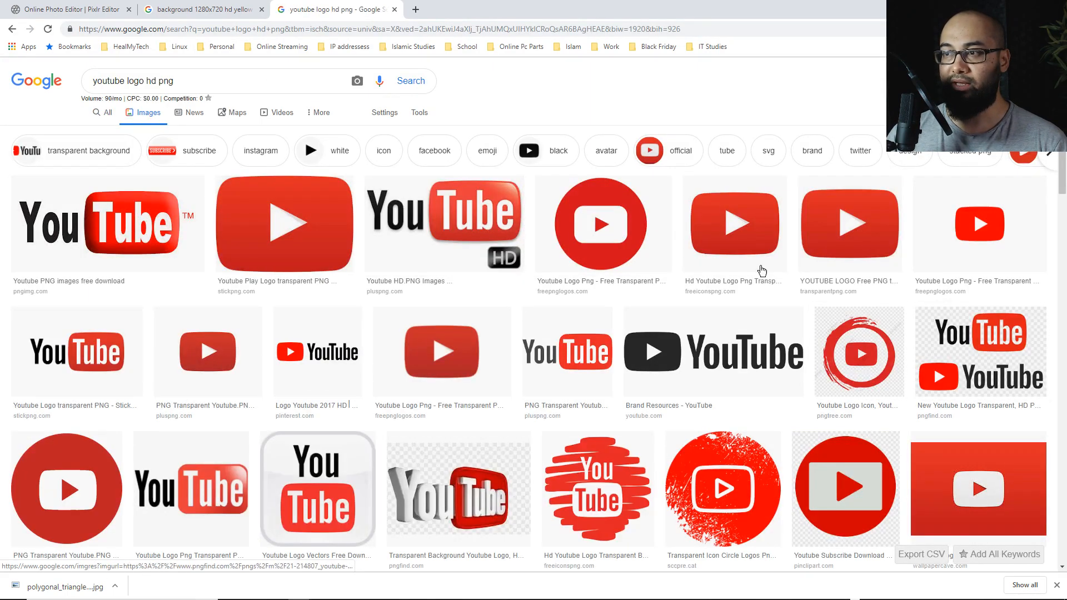
Save the transparent YouTube logo from pngimg.com to Pictures as youtube_PNG16 (1)
{"action": "left_click", "coordinate": [156, 240]}
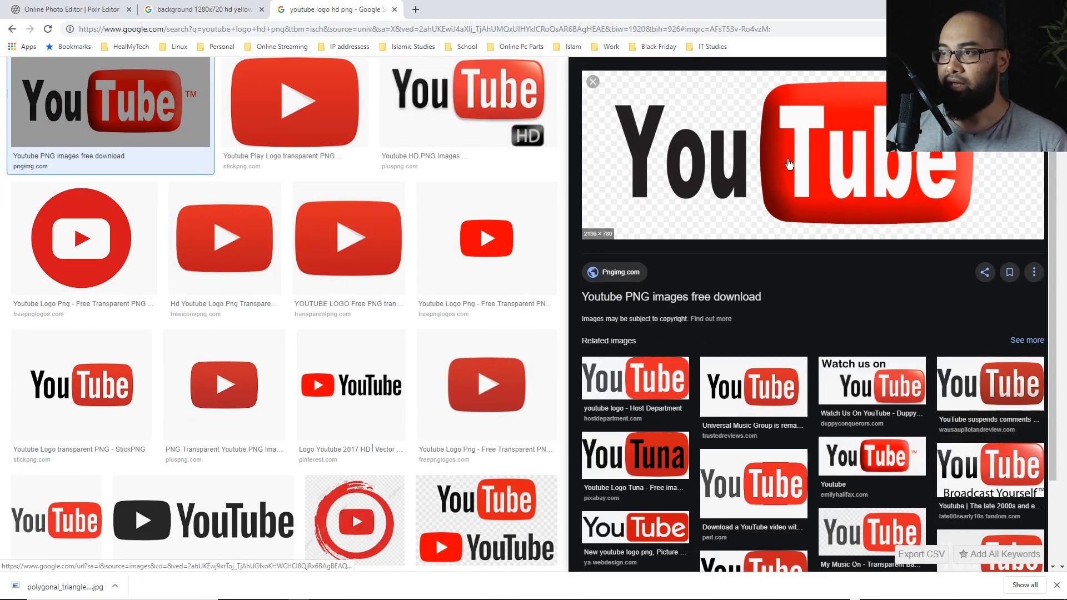
{"action": "right_click", "coordinate": [831, 177]}
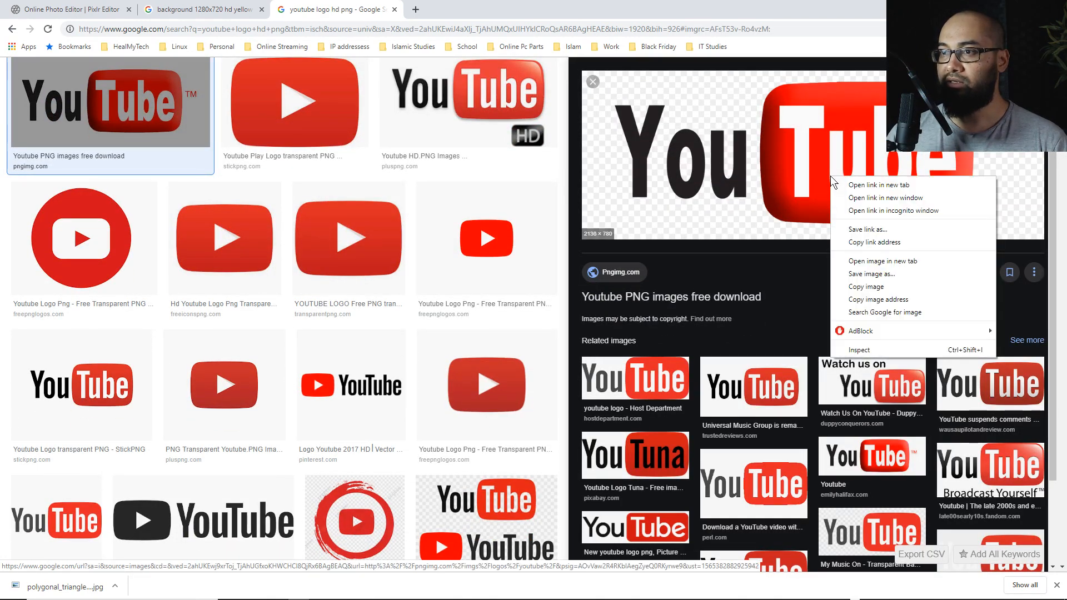
{"action": "left_click", "coordinate": [872, 274]}
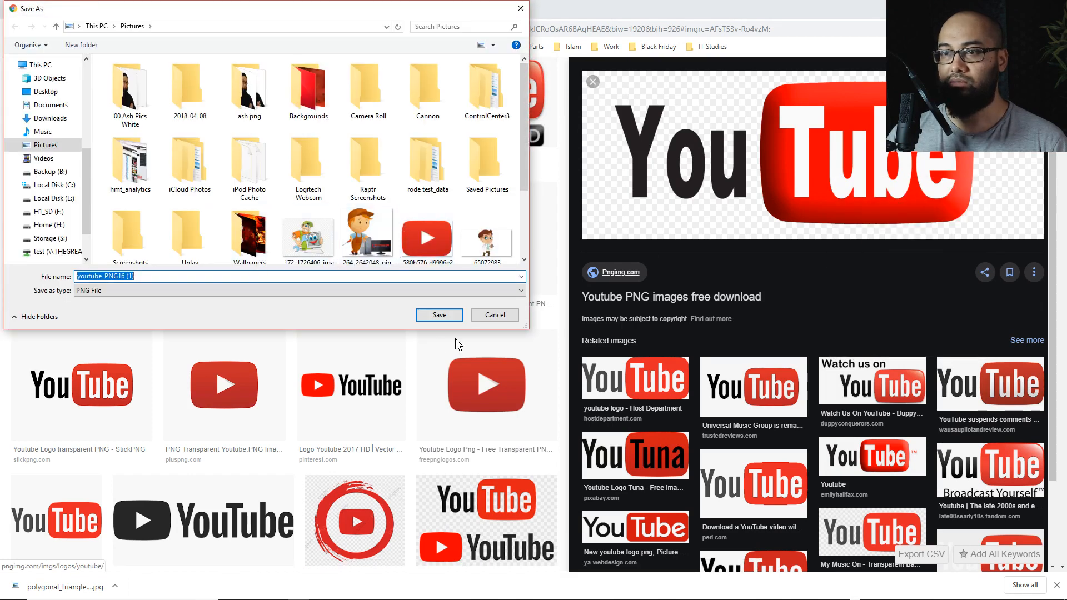
{"action": "left_click", "coordinate": [437, 315]}
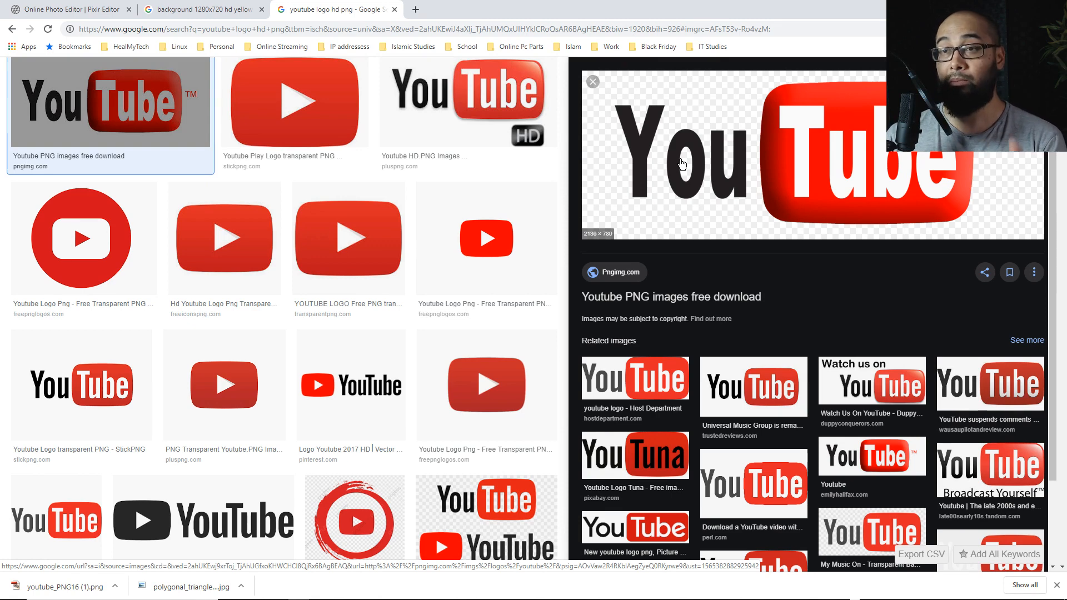
Switch back to Pixlr Editor and open the youtube_PNG16 (1) image from Pictures
{"action": "left_click", "coordinate": [95, 11]}
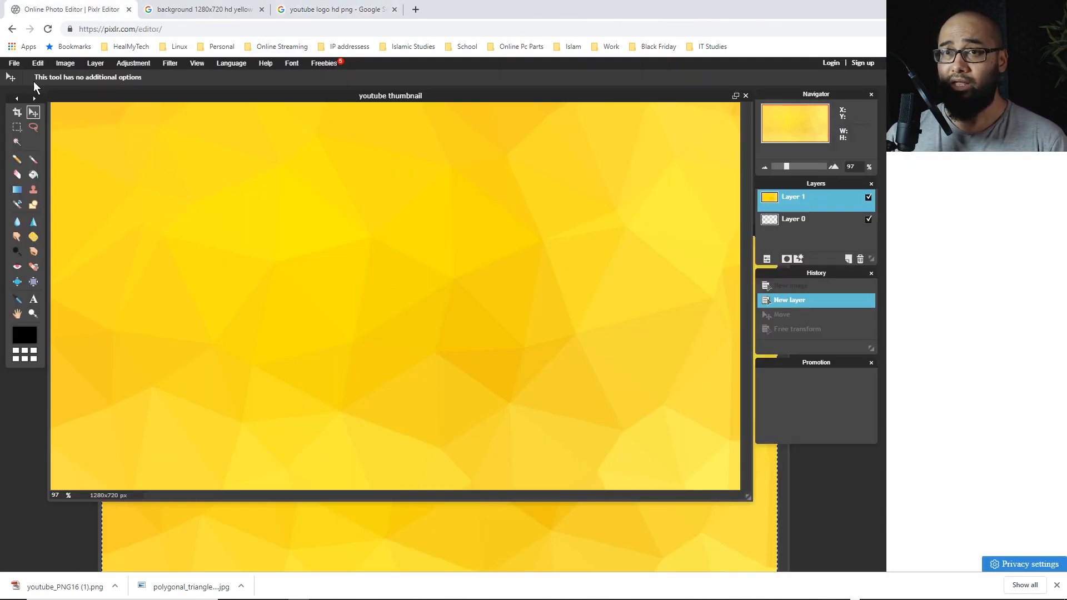
{"action": "left_click", "coordinate": [14, 63]}
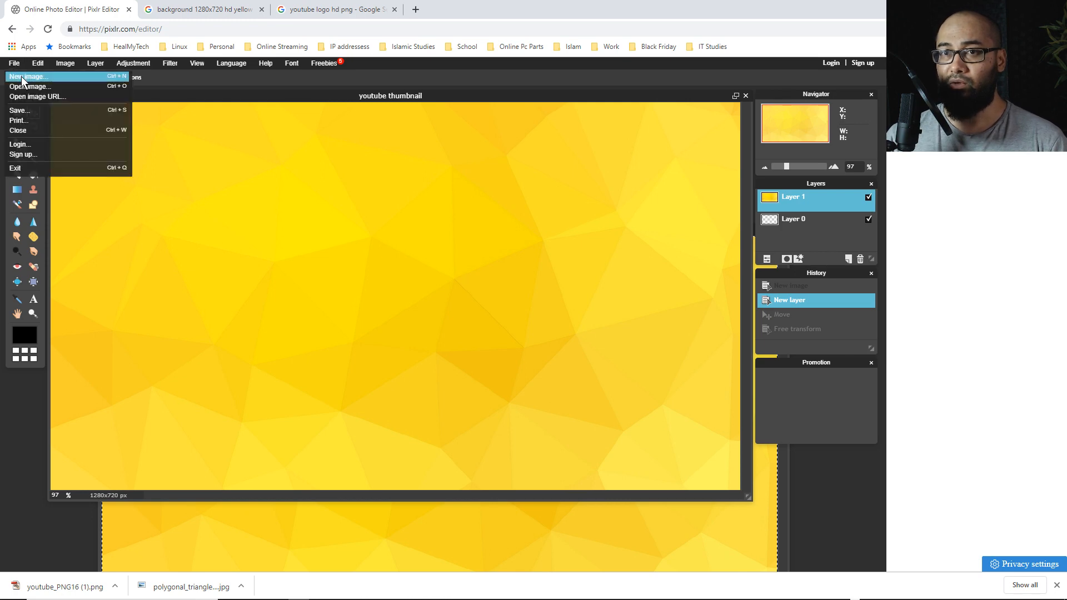
{"action": "left_click", "coordinate": [27, 87]}
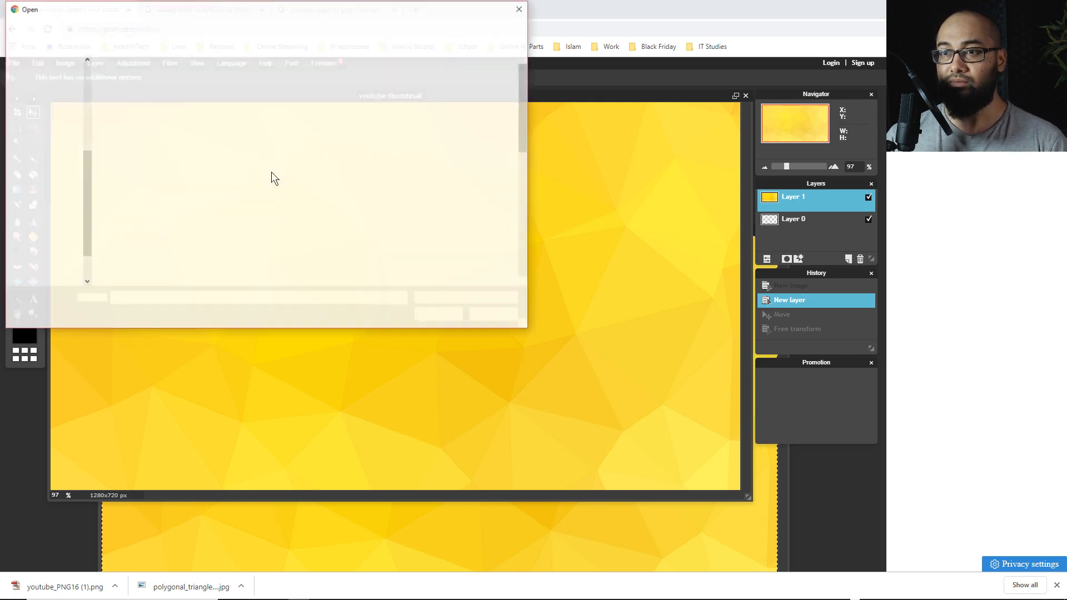
{"action": "scroll", "coordinate": [436, 182], "scroll_direction": "down", "scroll_amount": 5}
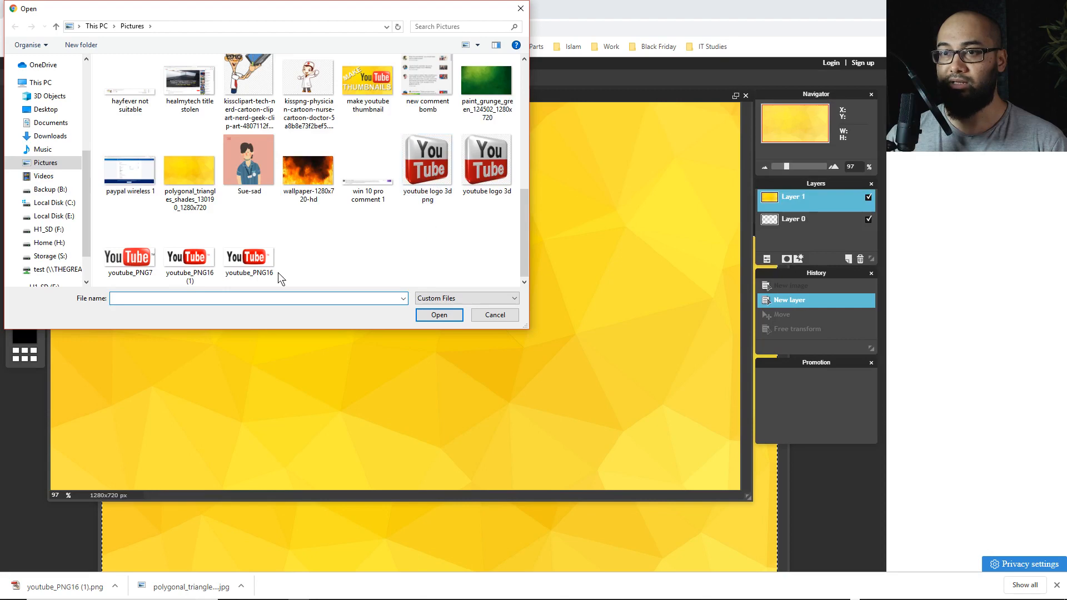
{"action": "left_click", "coordinate": [198, 269]}
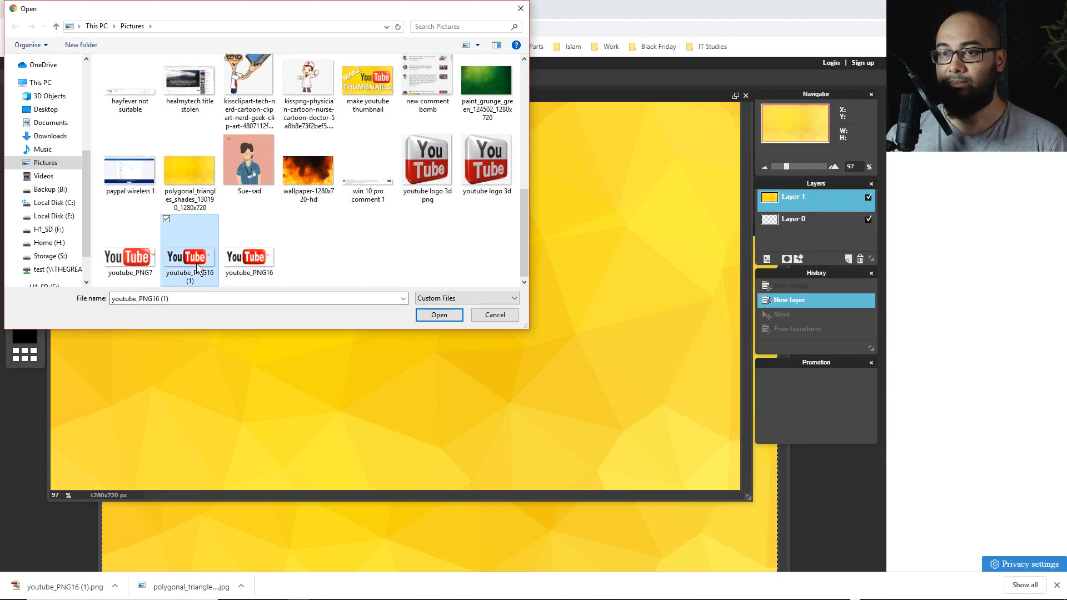
{"action": "double_click", "coordinate": [199, 269]}
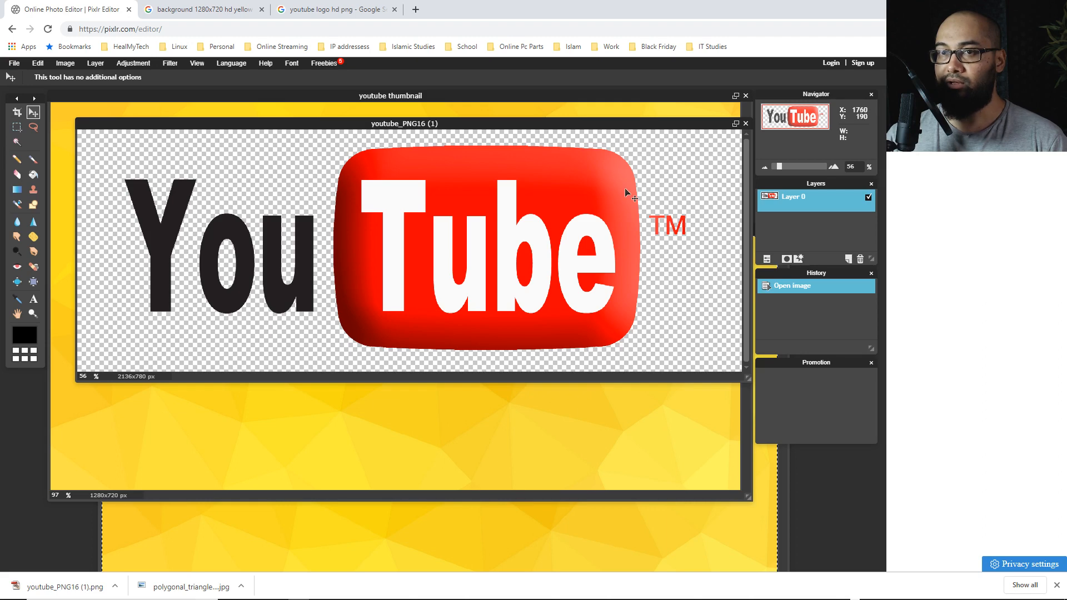
Erase the red TM mark beside the YouTube logo with the Eraser tool
{"action": "left_click", "coordinate": [17, 174]}
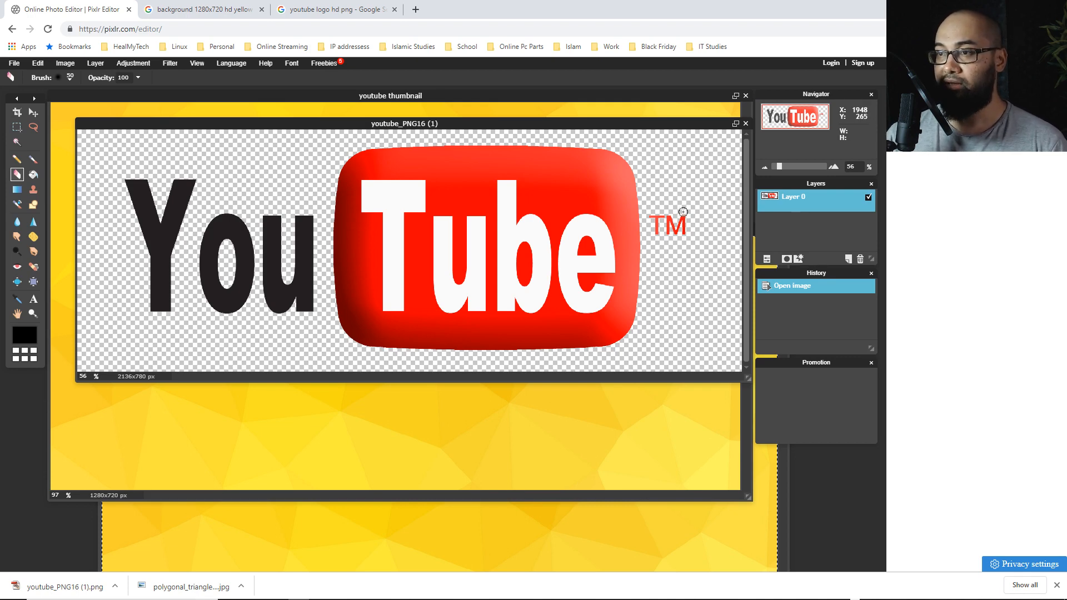
{"action": "mouse_move", "coordinate": [688, 229]}
{"action": "left_mouse_down"}
{"action": "mouse_move", "coordinate": [674, 211]}
{"action": "mouse_move", "coordinate": [688, 225]}
{"action": "mouse_move", "coordinate": [676, 232]}
{"action": "mouse_move", "coordinate": [673, 215]}
{"action": "mouse_move", "coordinate": [656, 221]}
{"action": "mouse_move", "coordinate": [652, 209]}
{"action": "mouse_move", "coordinate": [667, 234]}
{"action": "mouse_move", "coordinate": [659, 234]}
{"action": "mouse_move", "coordinate": [683, 222]}
{"action": "left_mouse_up"}
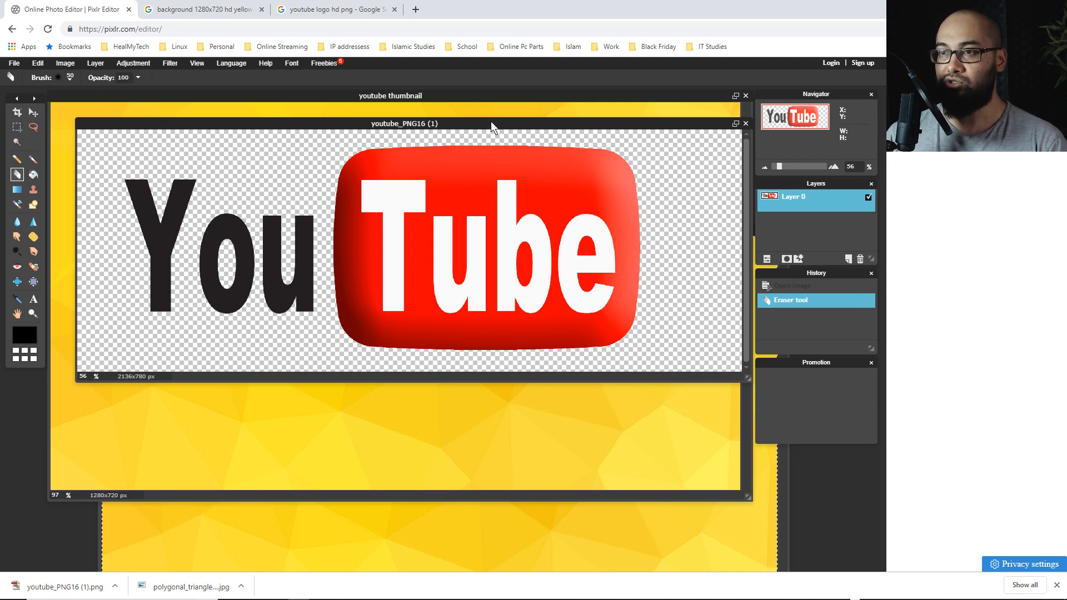
Copy the entire logo image, shift its window down, and paste the logo into the youtube thumbnail image as a new layer
{"action": "left_click_drag", "start_coordinate": [491, 122], "coordinate": [484, 150]}
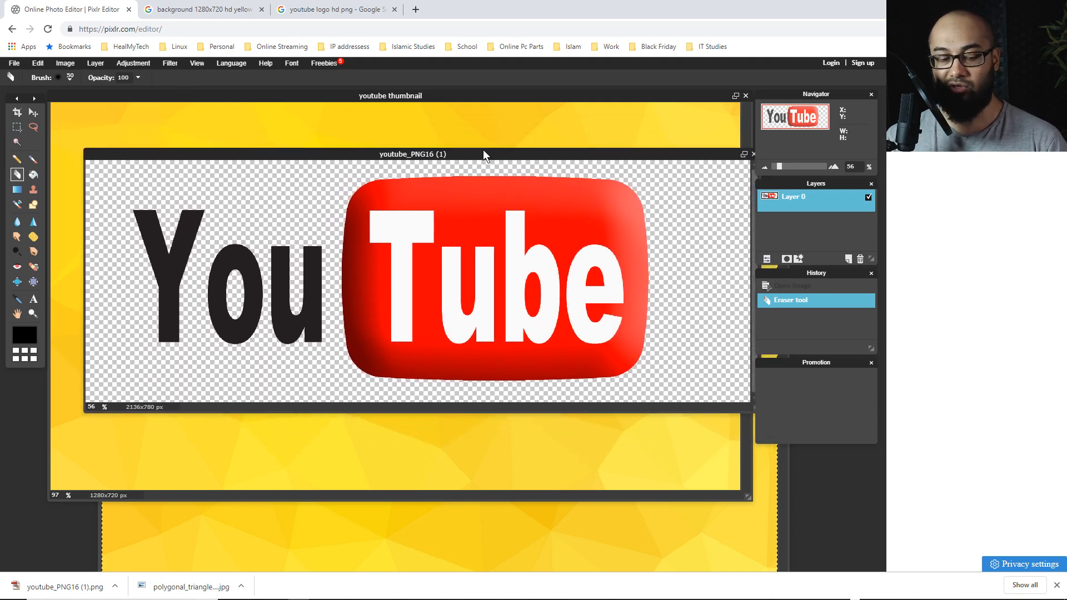
{"action": "key", "text": "ctrl+a"}
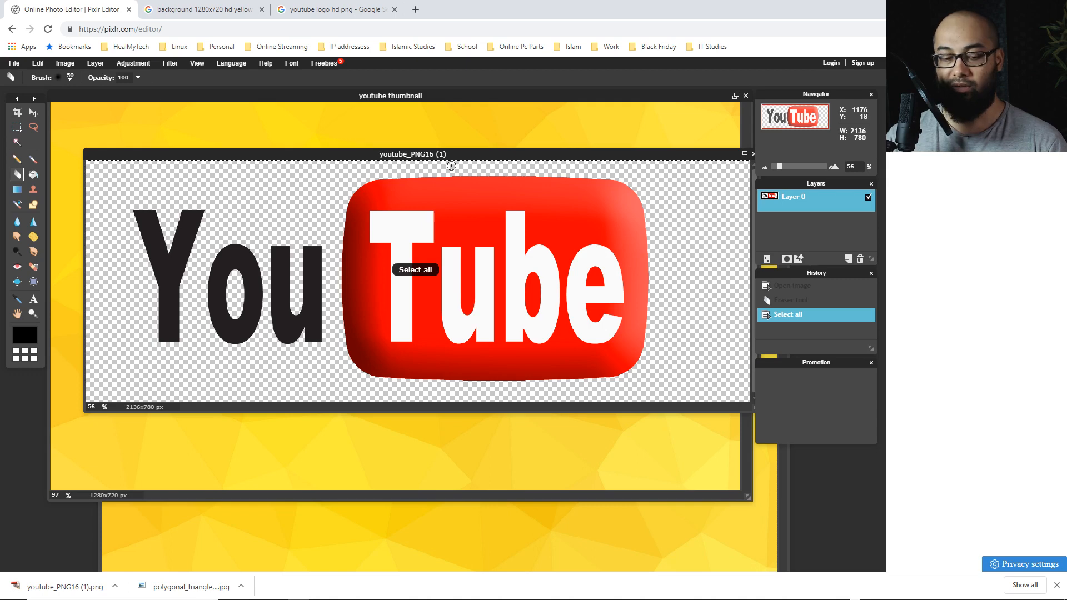
{"action": "key", "text": "ctrl+c"}
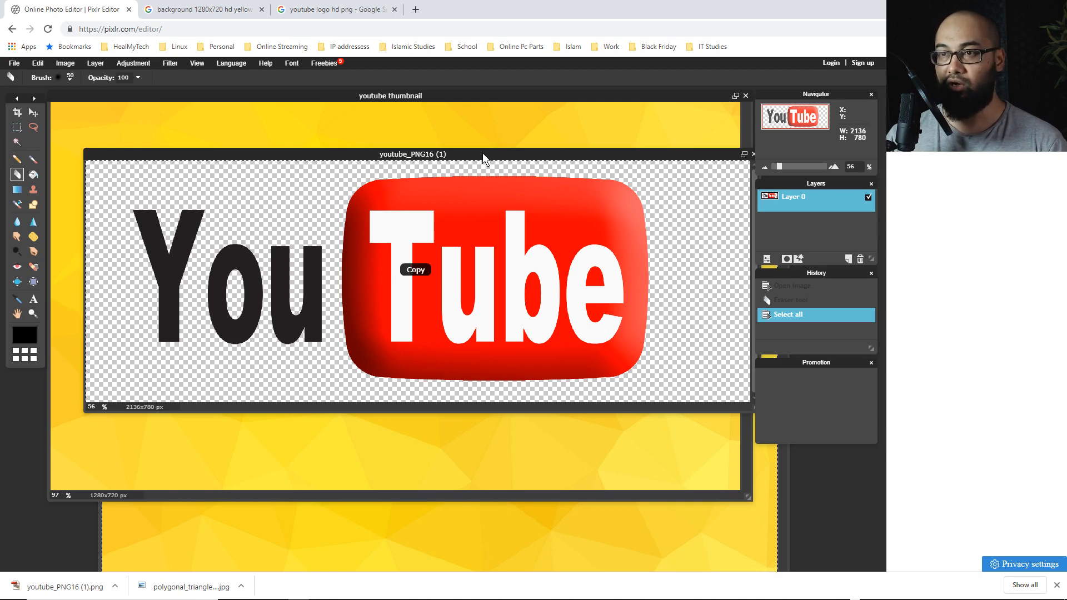
{"action": "left_click_drag", "start_coordinate": [482, 154], "coordinate": [556, 402]}
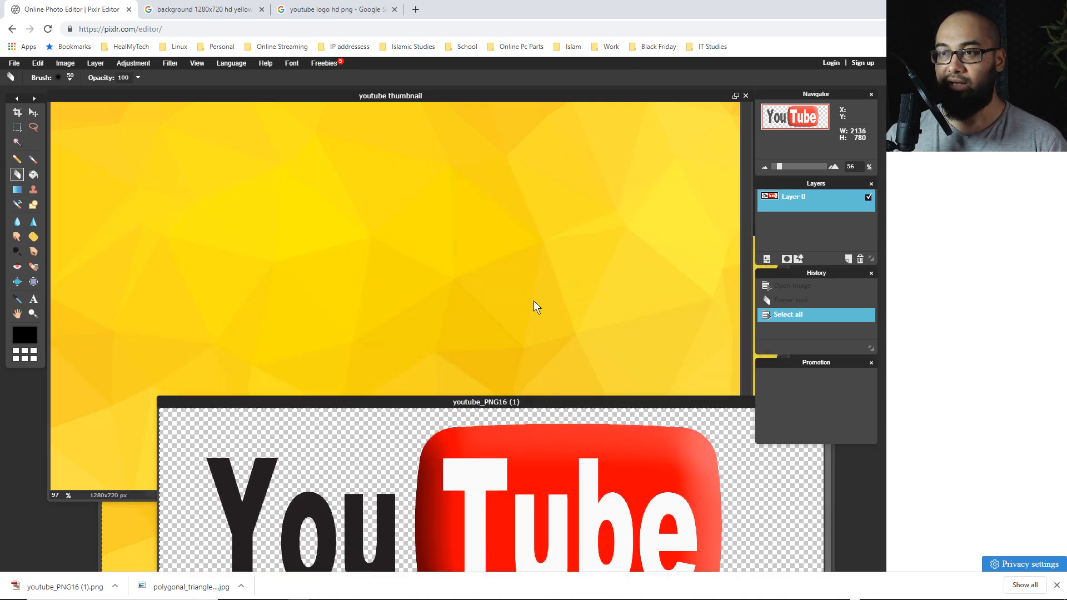
{"action": "left_click", "coordinate": [32, 113]}
{"action": "left_click", "coordinate": [336, 199]}
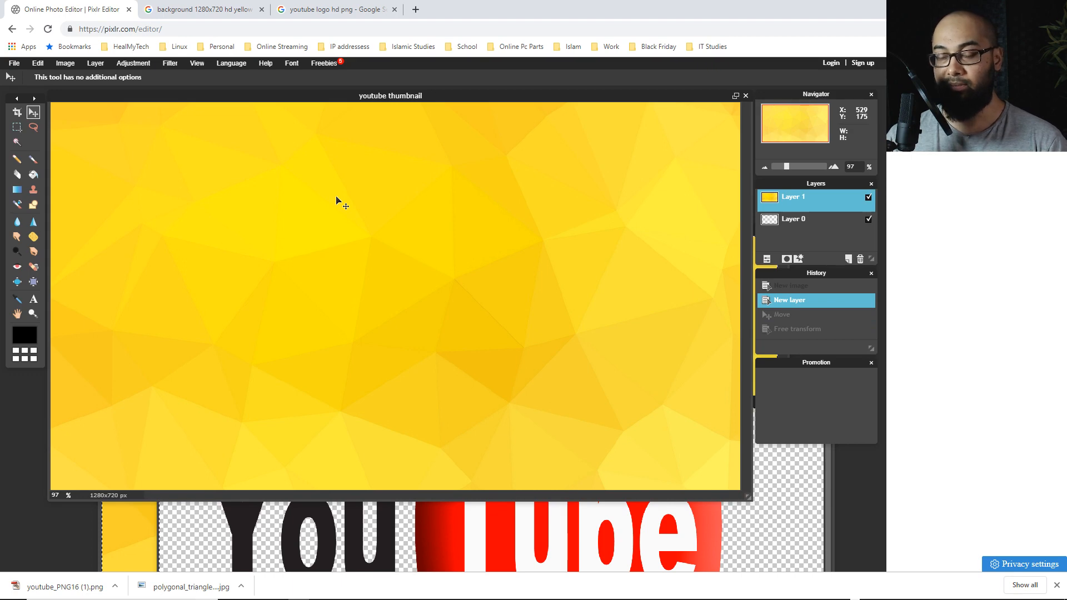
{"action": "key", "text": "ctrl+v"}
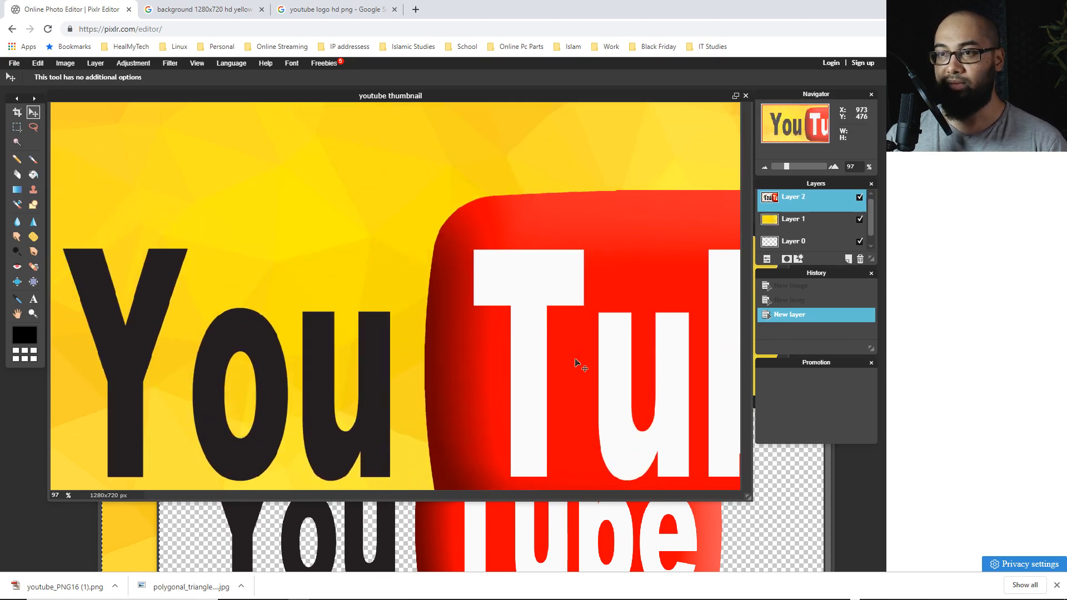
Scale the pasted logo down with Free transform, place it above the canvas centre, and clear it from its layer
{"action": "left_click_drag", "start_coordinate": [576, 363], "coordinate": [447, 287]}
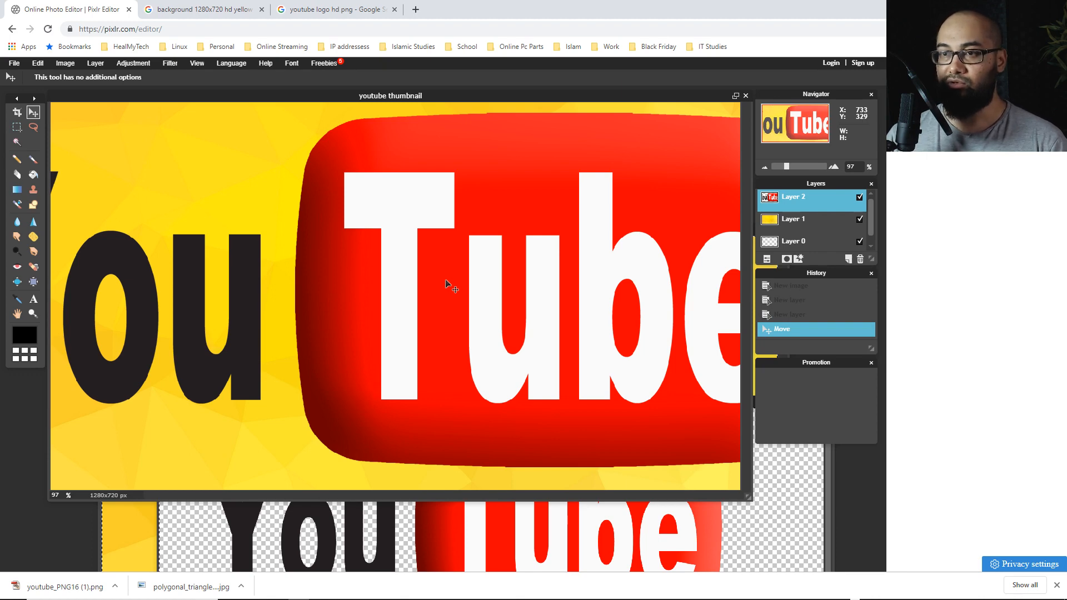
{"action": "mouse_move", "coordinate": [446, 285]}
{"action": "left_mouse_down"}
{"action": "mouse_move", "coordinate": [496, 295]}
{"action": "mouse_move", "coordinate": [461, 291]}
{"action": "left_mouse_up"}
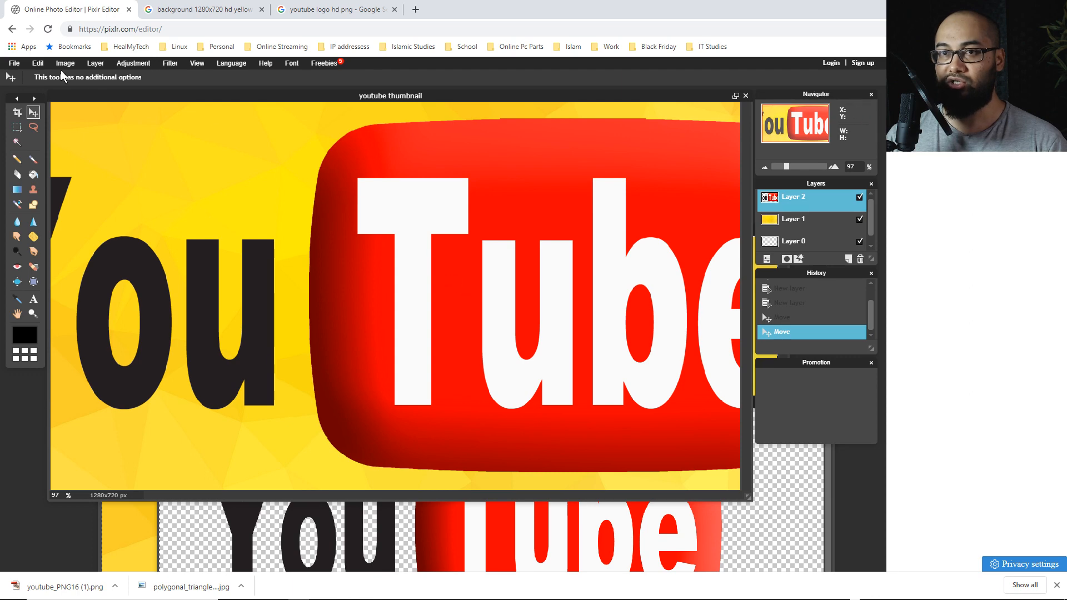
{"action": "left_click", "coordinate": [38, 63]}
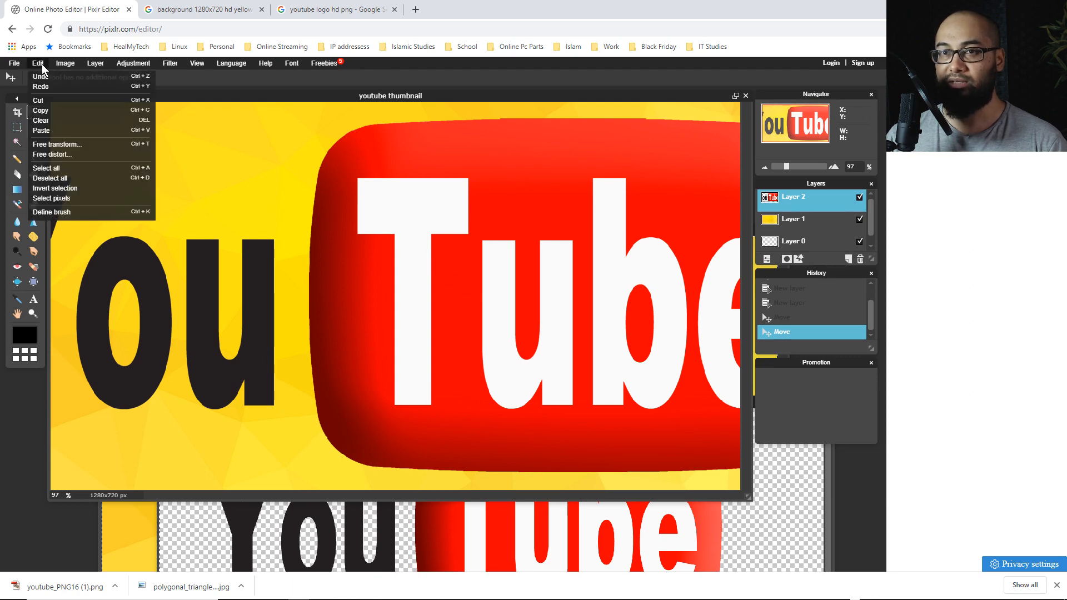
{"action": "left_click", "coordinate": [71, 144]}
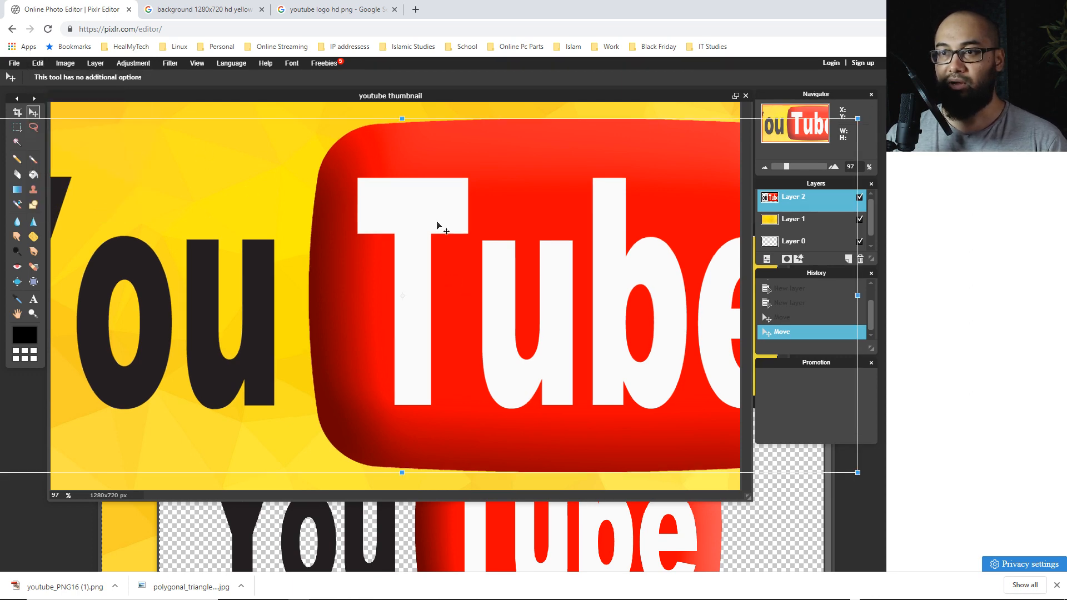
{"action": "left_click_drag", "start_coordinate": [437, 225], "coordinate": [730, 235]}
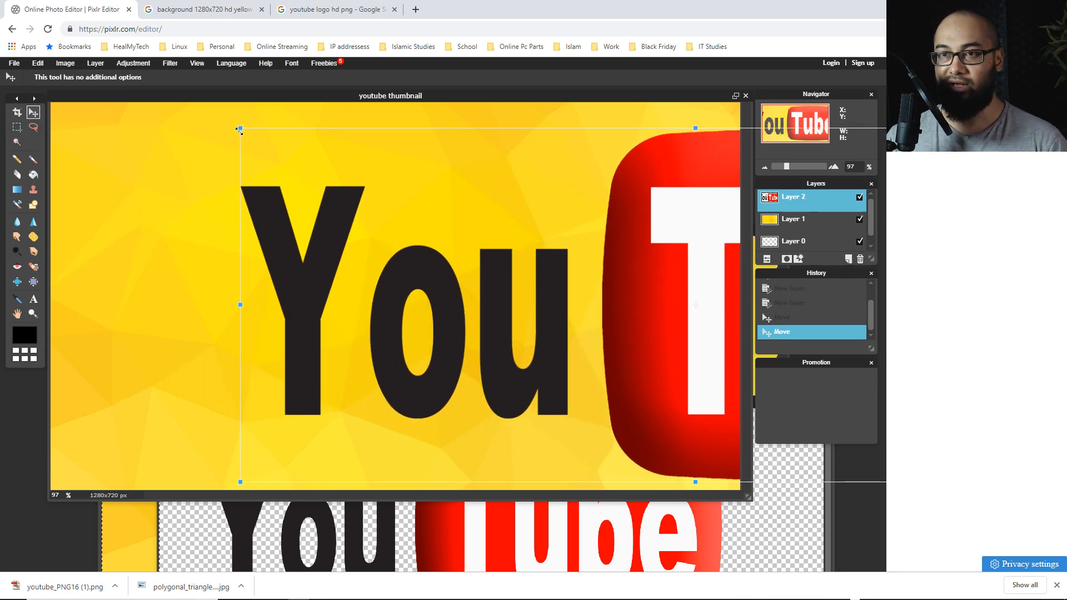
{"action": "left_click_drag", "start_coordinate": [240, 129], "coordinate": [510, 233]}
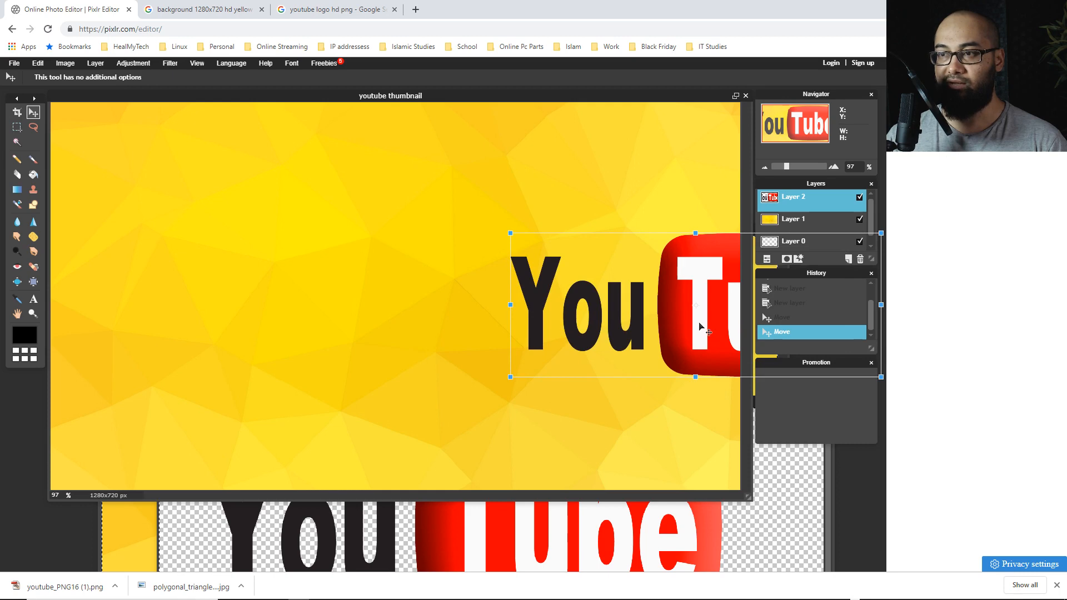
{"action": "left_click_drag", "start_coordinate": [700, 324], "coordinate": [482, 246]}
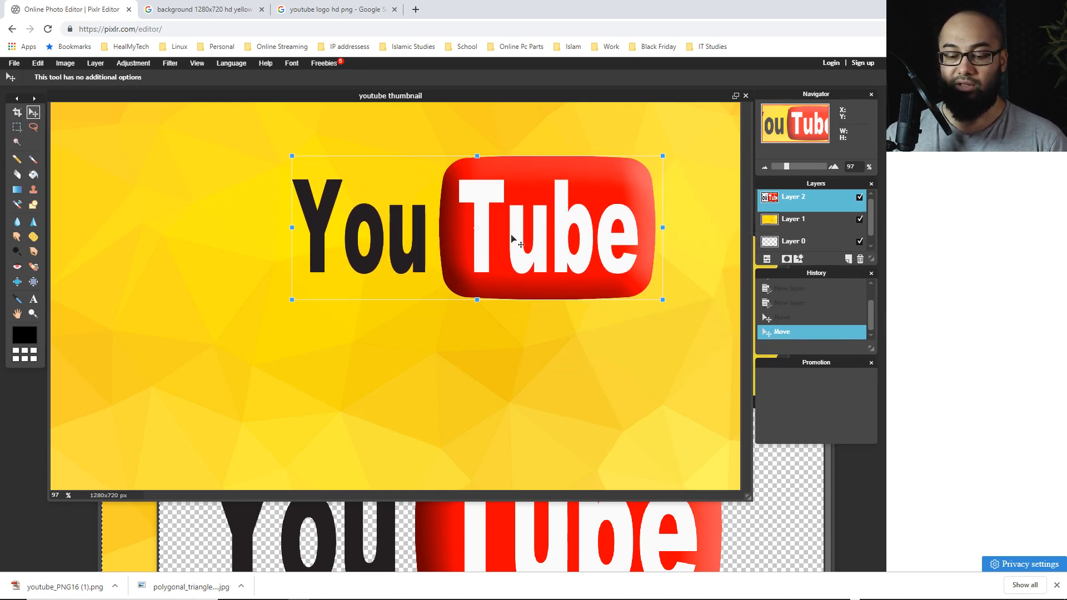
{"action": "key", "text": "Delete"}
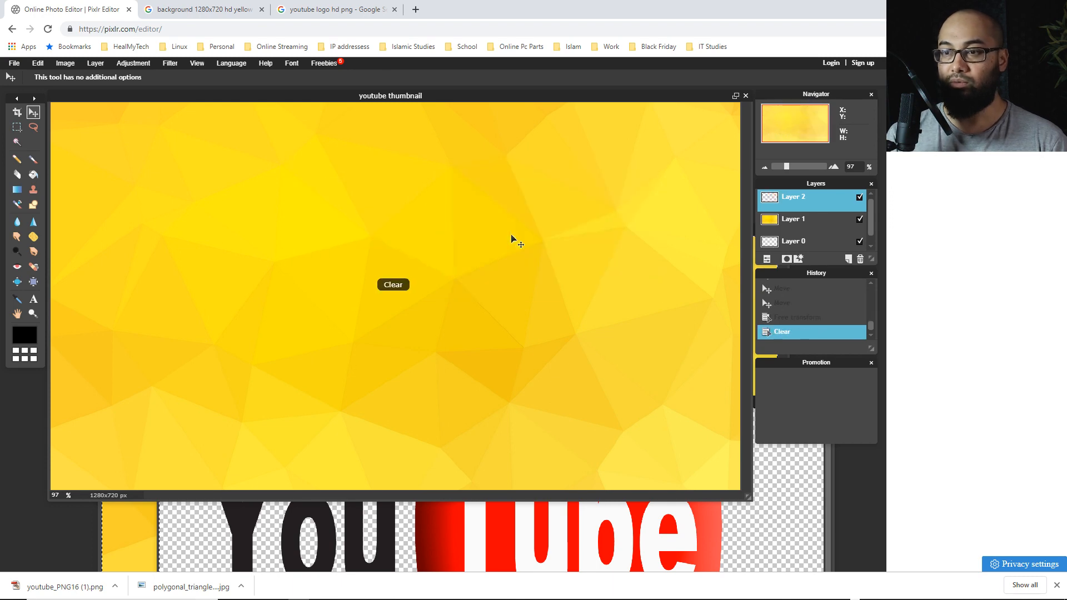
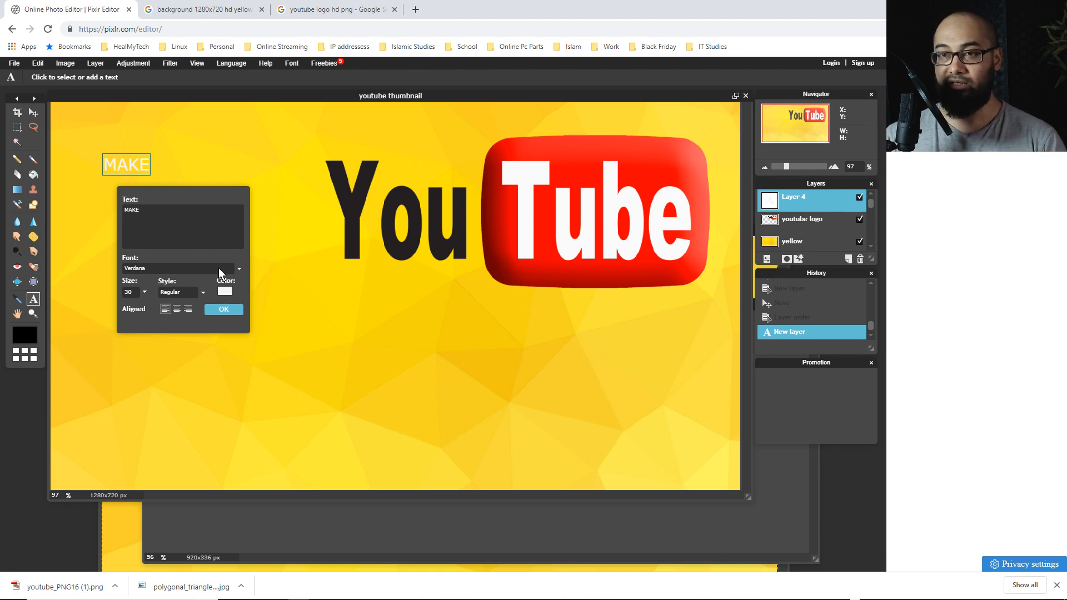
Set the MAKE text's font to The Bold Font and its style to Bold
{"action": "left_click", "coordinate": [218, 268]}
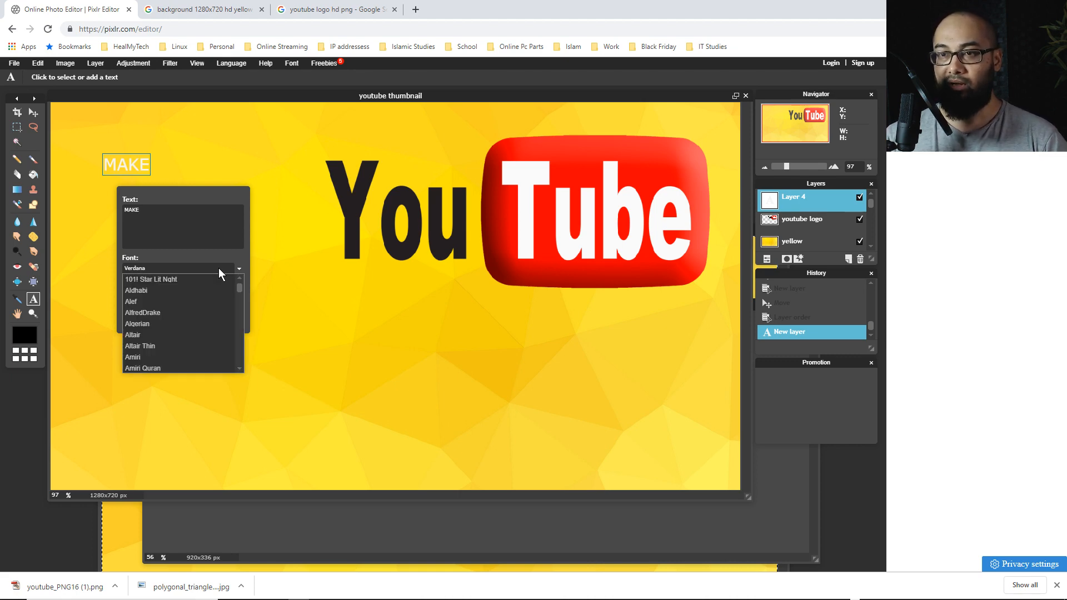
{"action": "left_click_drag", "start_coordinate": [238, 286], "coordinate": [234, 335]}
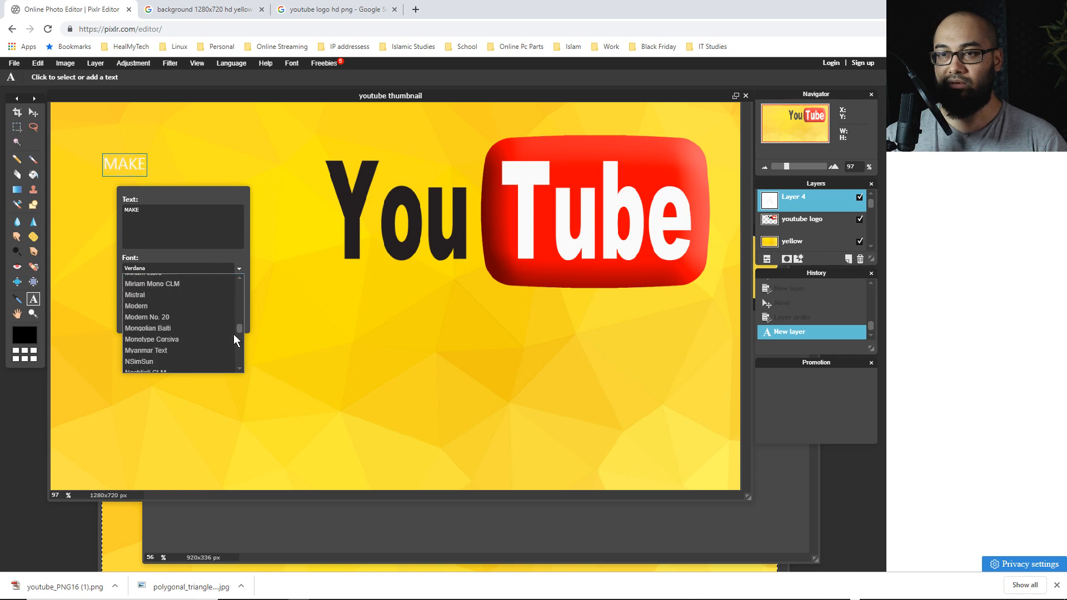
{"action": "scroll", "coordinate": [234, 339], "scroll_direction": "down", "scroll_amount": 4}
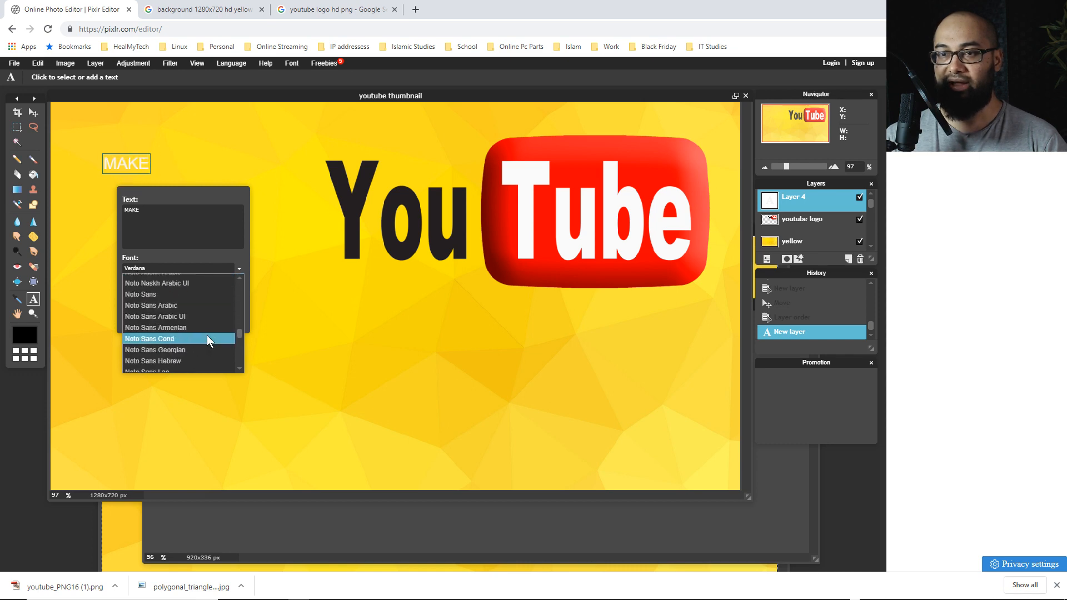
{"action": "scroll", "coordinate": [207, 335], "scroll_direction": "down", "scroll_amount": 8}
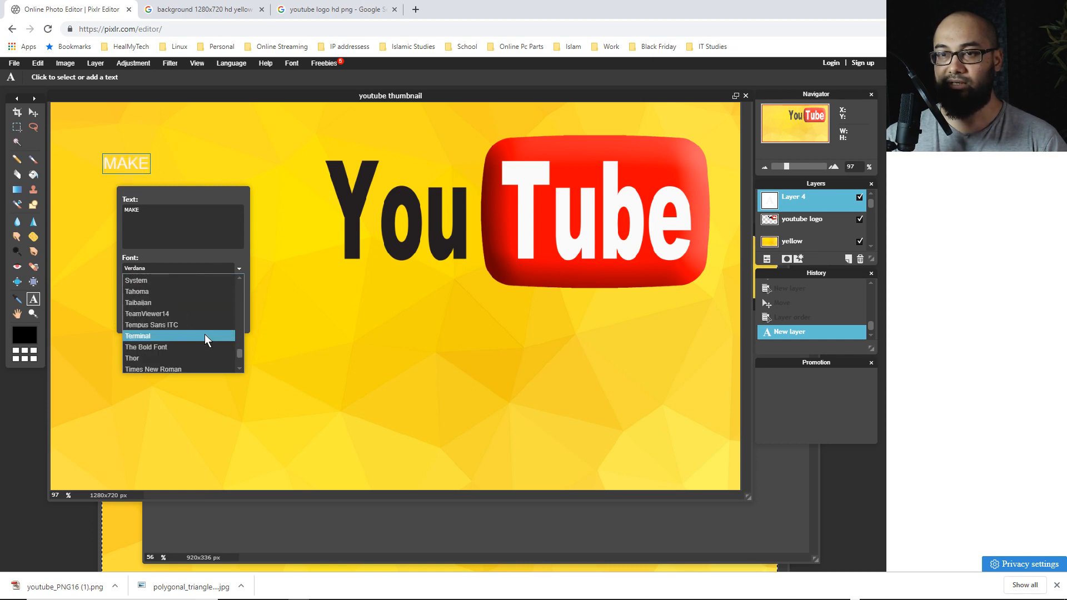
{"action": "scroll", "coordinate": [189, 334], "scroll_direction": "down", "scroll_amount": 6}
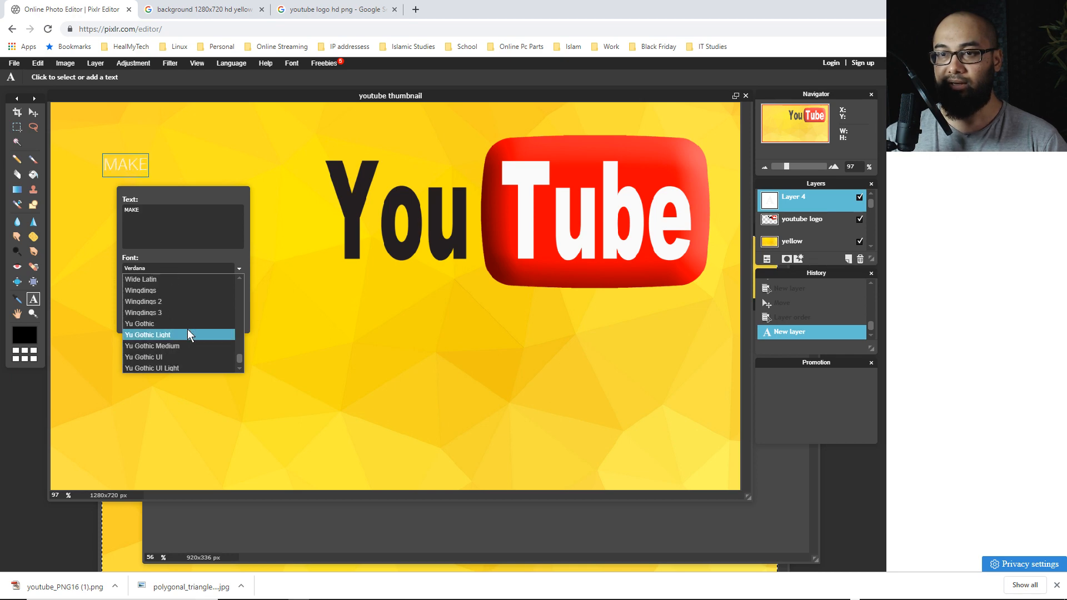
{"action": "scroll", "coordinate": [188, 333], "scroll_direction": "up", "scroll_amount": 6}
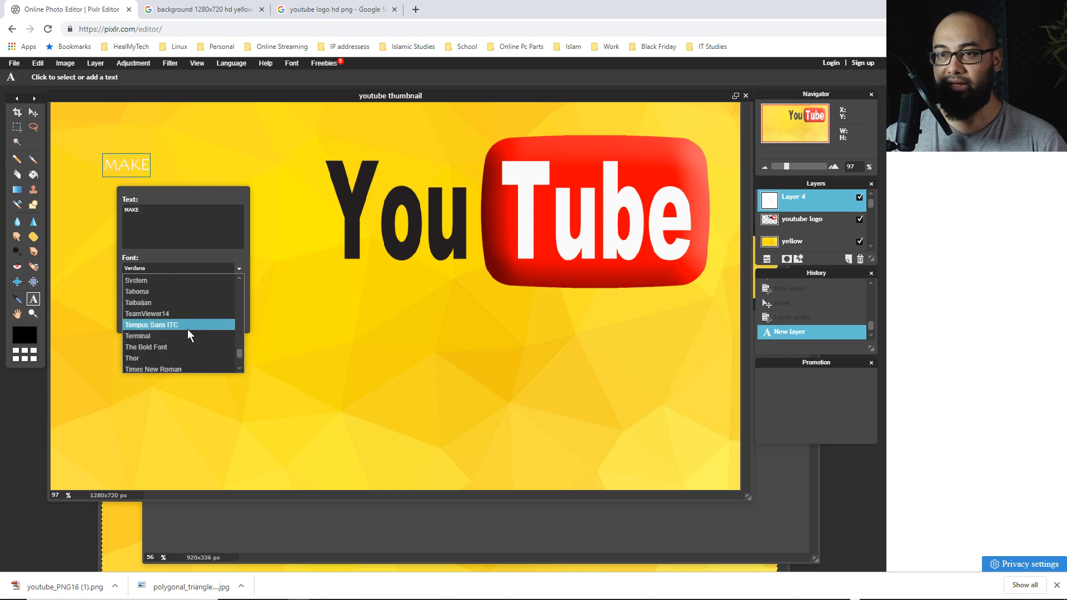
{"action": "left_click", "coordinate": [186, 346]}
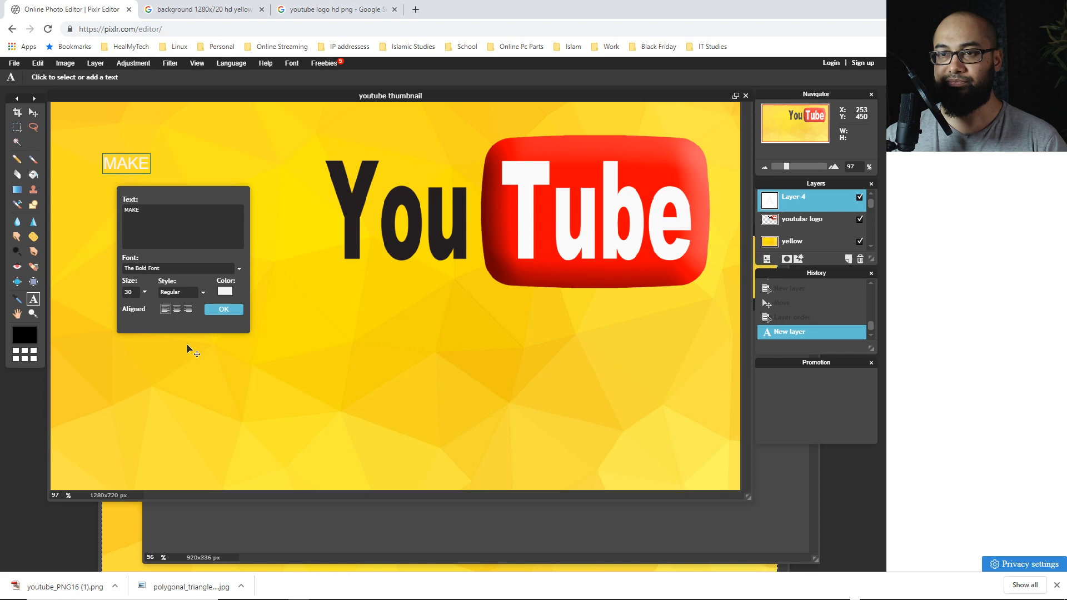
{"action": "left_click", "coordinate": [189, 292]}
{"action": "left_click", "coordinate": [188, 314]}
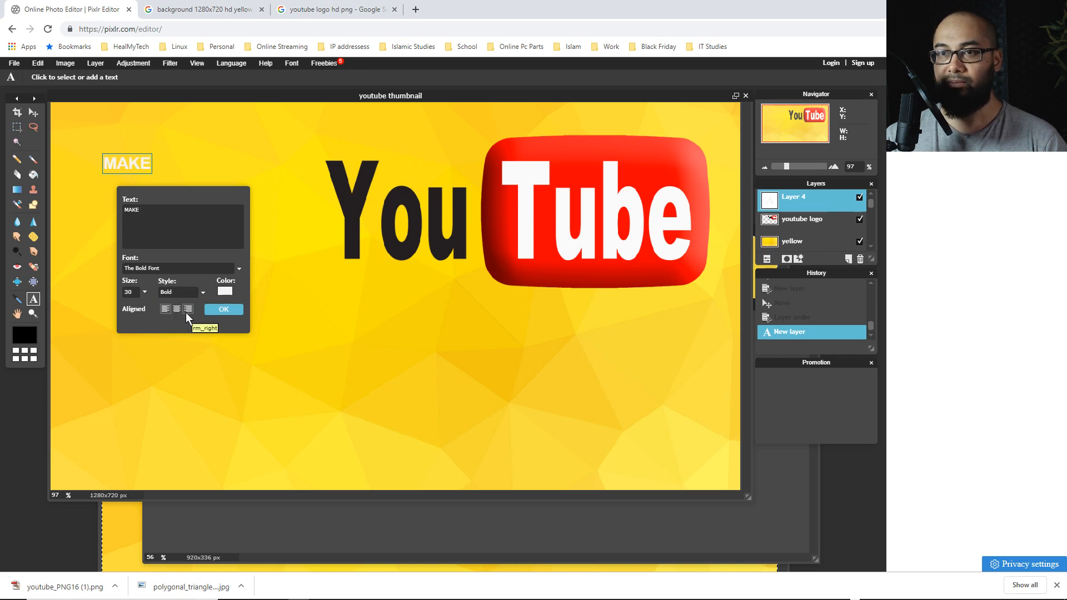
Enlarge the MAKE text to size 214 and move it just below the YouTube logo, toward the canvas's left side
{"action": "left_click", "coordinate": [145, 292]}
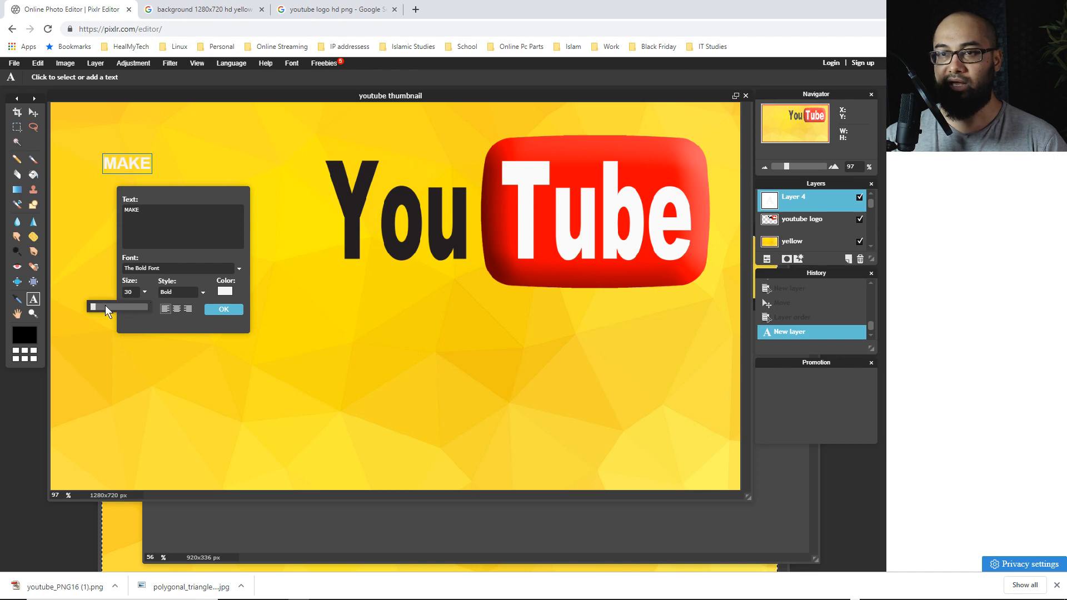
{"action": "left_click_drag", "start_coordinate": [96, 308], "coordinate": [103, 309]}
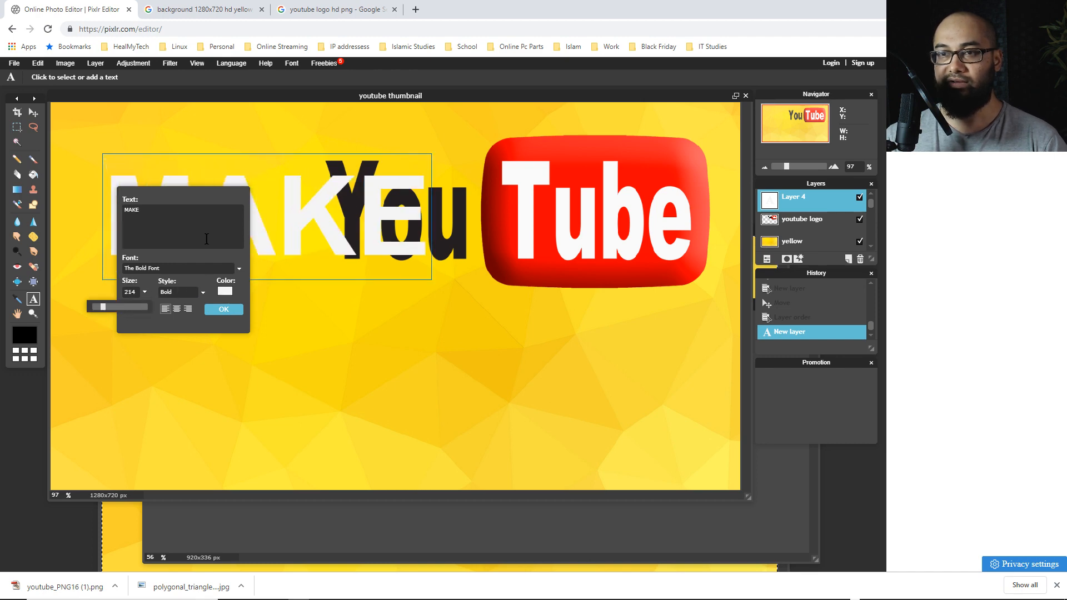
{"action": "left_click_drag", "start_coordinate": [203, 199], "coordinate": [492, 342]}
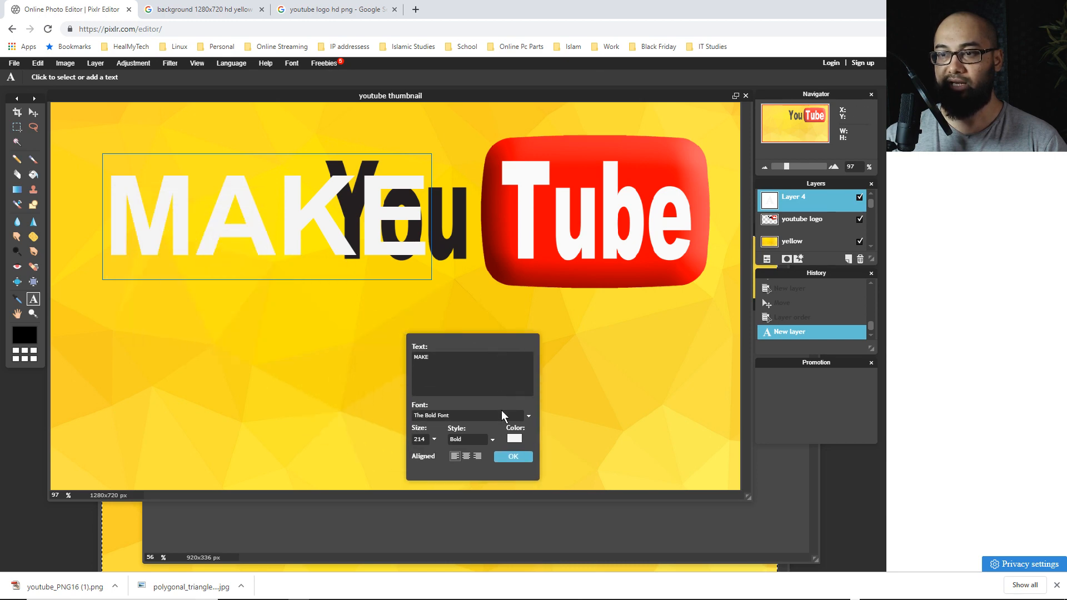
{"action": "left_click", "coordinate": [513, 458]}
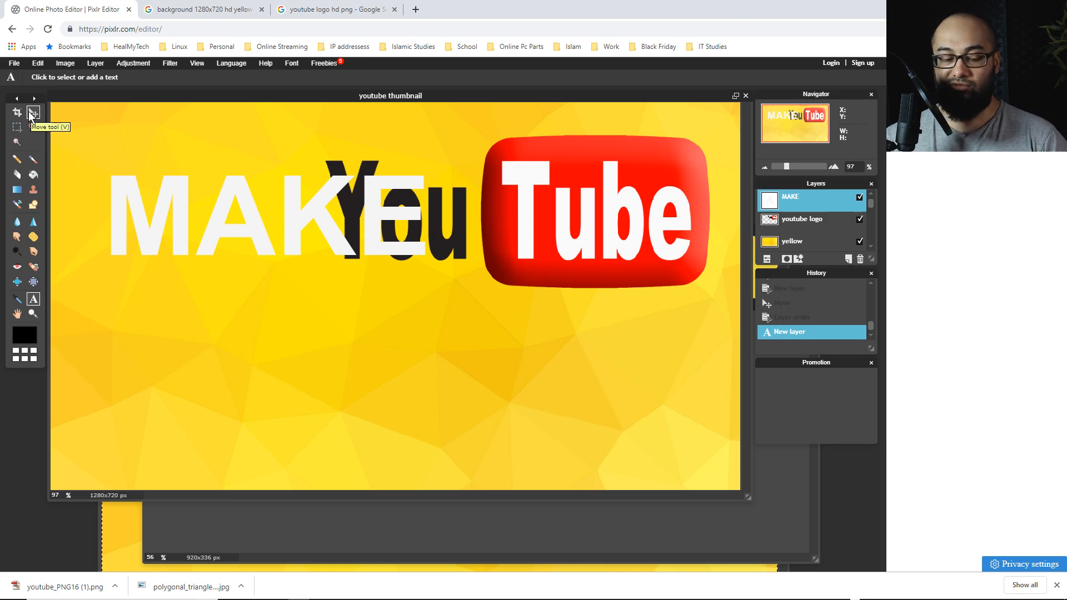
{"action": "left_click", "coordinate": [32, 114]}
{"action": "left_click_drag", "start_coordinate": [293, 240], "coordinate": [302, 345]}
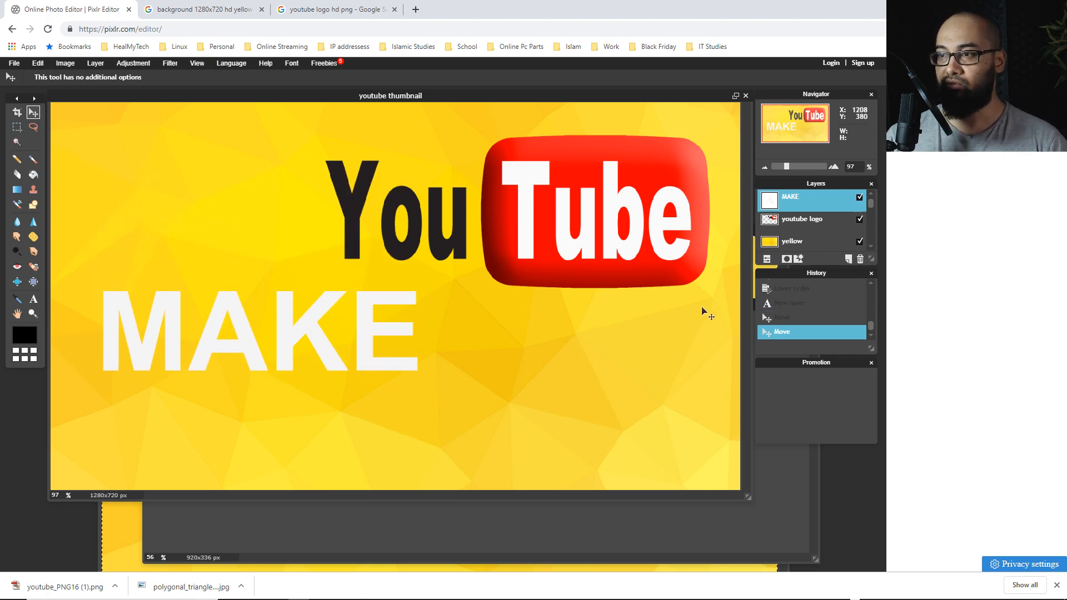
Apply Drop shadow and Bevel layer styles to the MAKE text, keeping the inner bevel style
{"action": "left_click", "coordinate": [799, 261]}
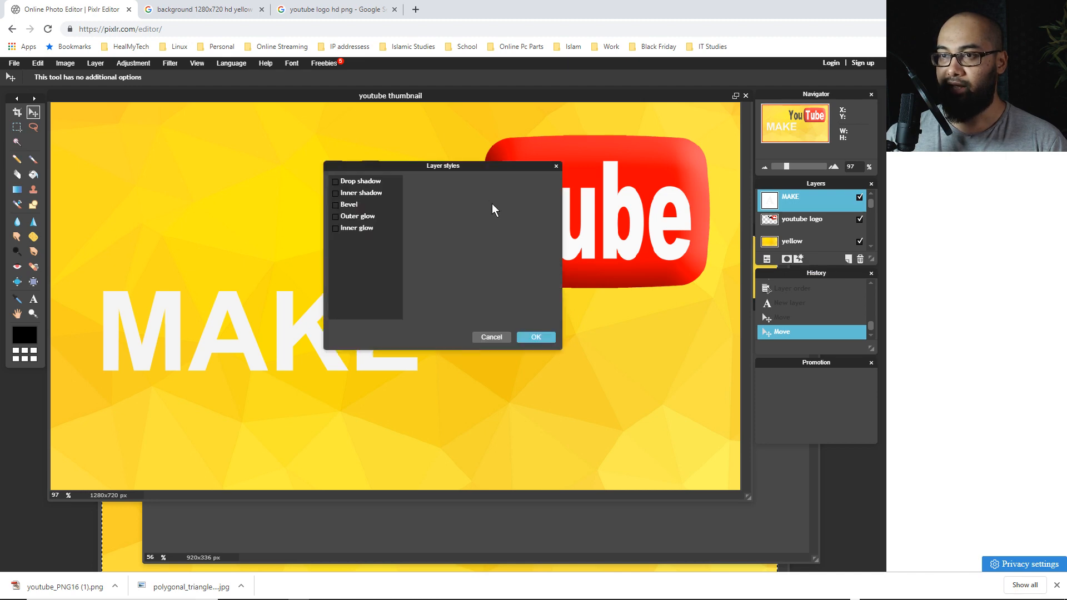
{"action": "left_click_drag", "start_coordinate": [483, 165], "coordinate": [602, 254]}
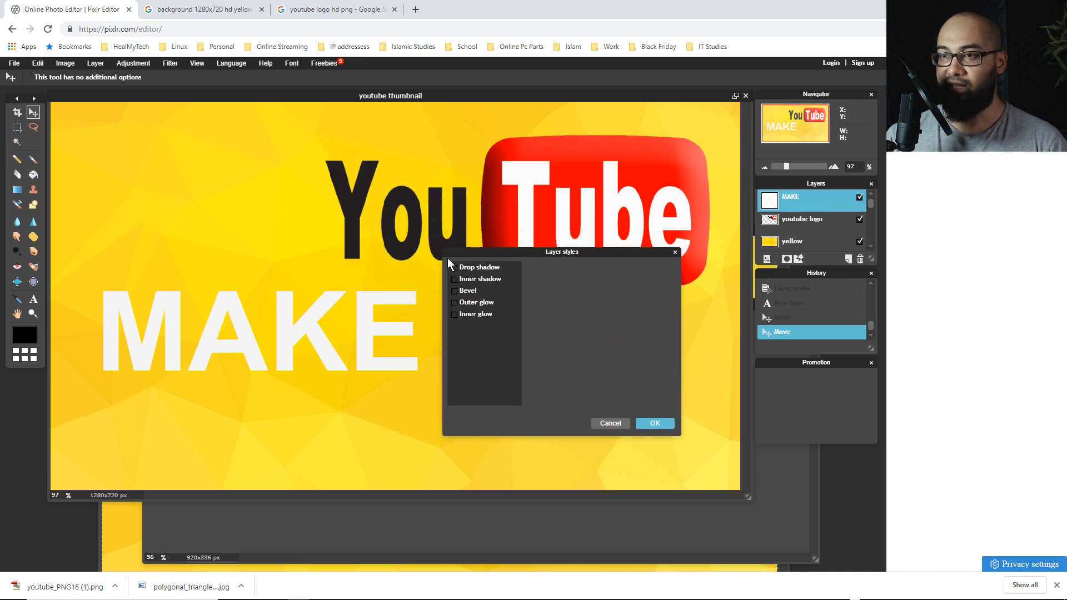
{"action": "left_click", "coordinate": [453, 267]}
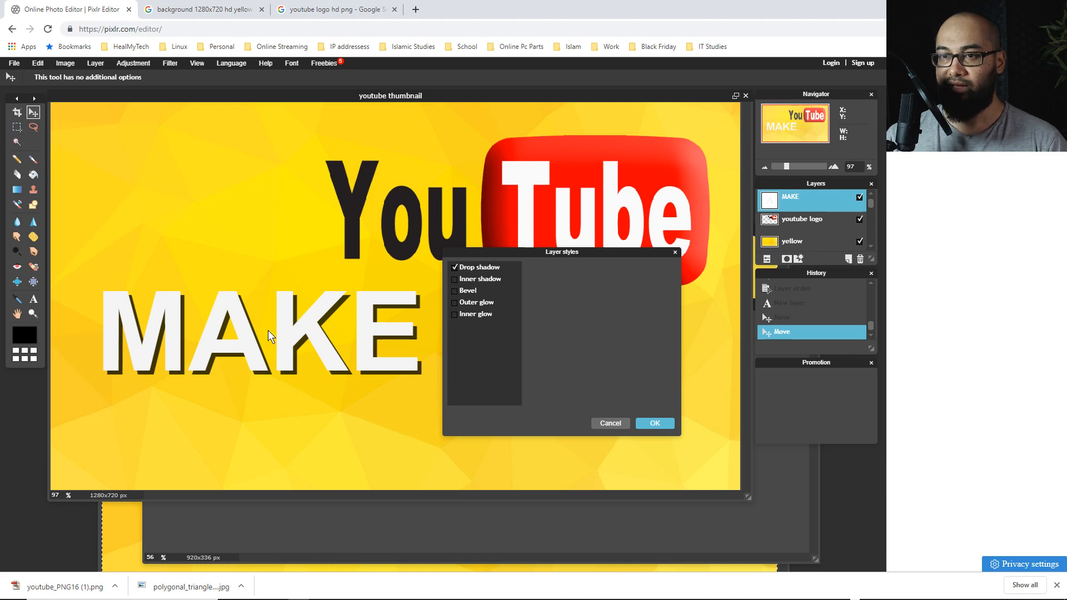
{"action": "left_click", "coordinate": [455, 290]}
{"action": "left_click", "coordinate": [467, 291]}
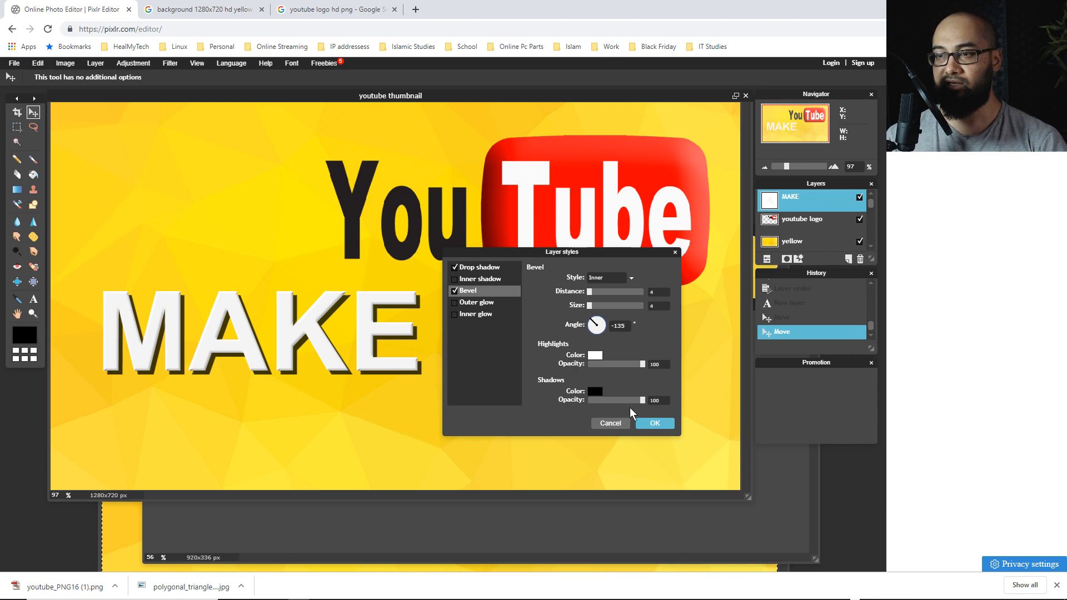
{"action": "left_click", "coordinate": [655, 424]}
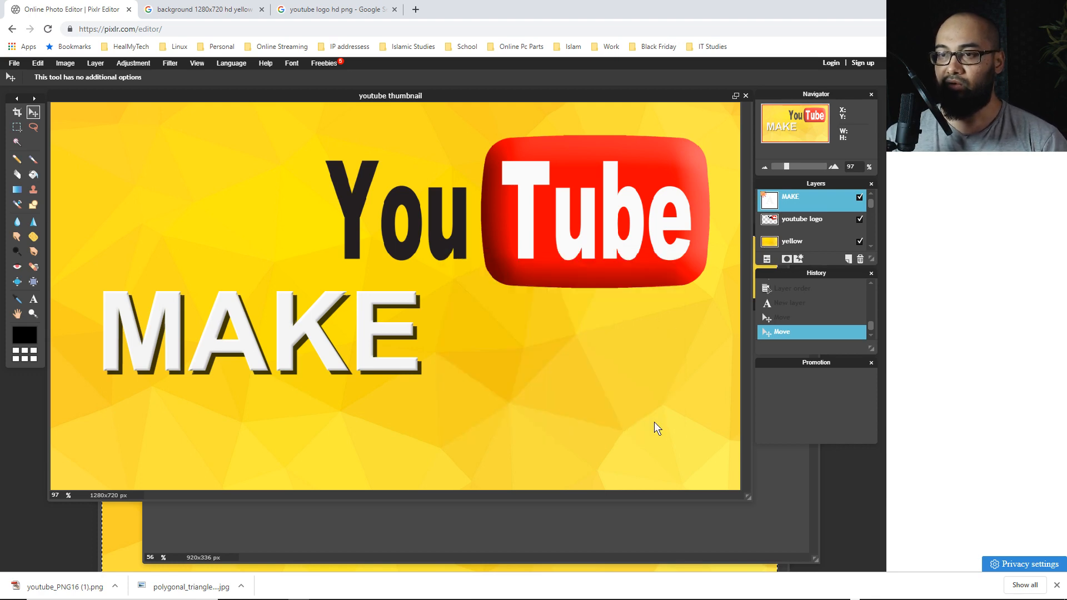
Nudge the MAKE text up slightly, duplicate its layer, and place the copy below and slightly right of the original
{"action": "left_click_drag", "start_coordinate": [263, 339], "coordinate": [268, 317]}
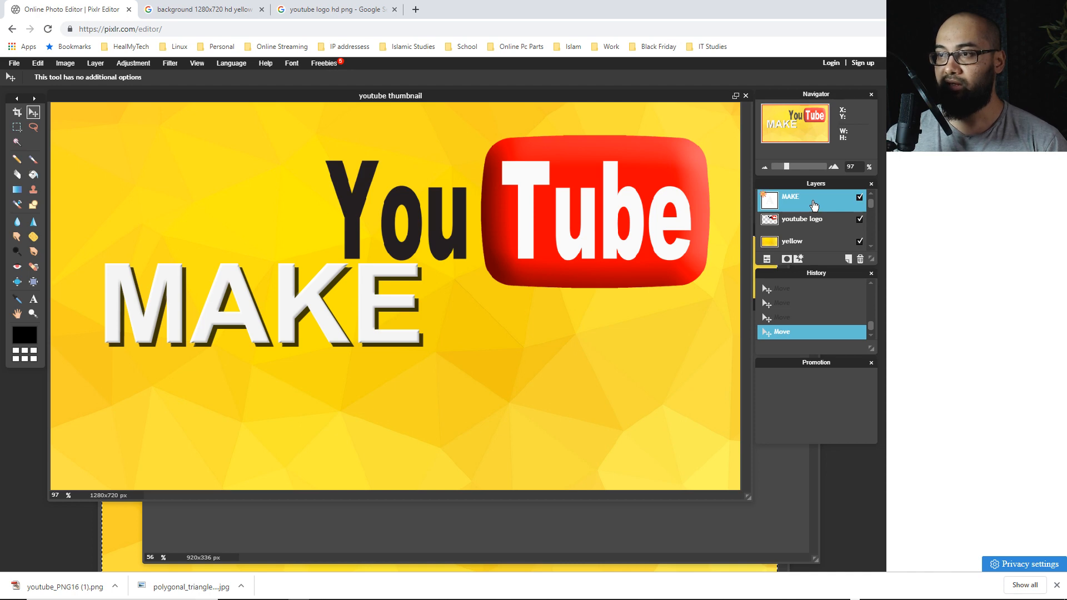
{"action": "right_click", "coordinate": [814, 205]}
{"action": "left_click", "coordinate": [841, 210]}
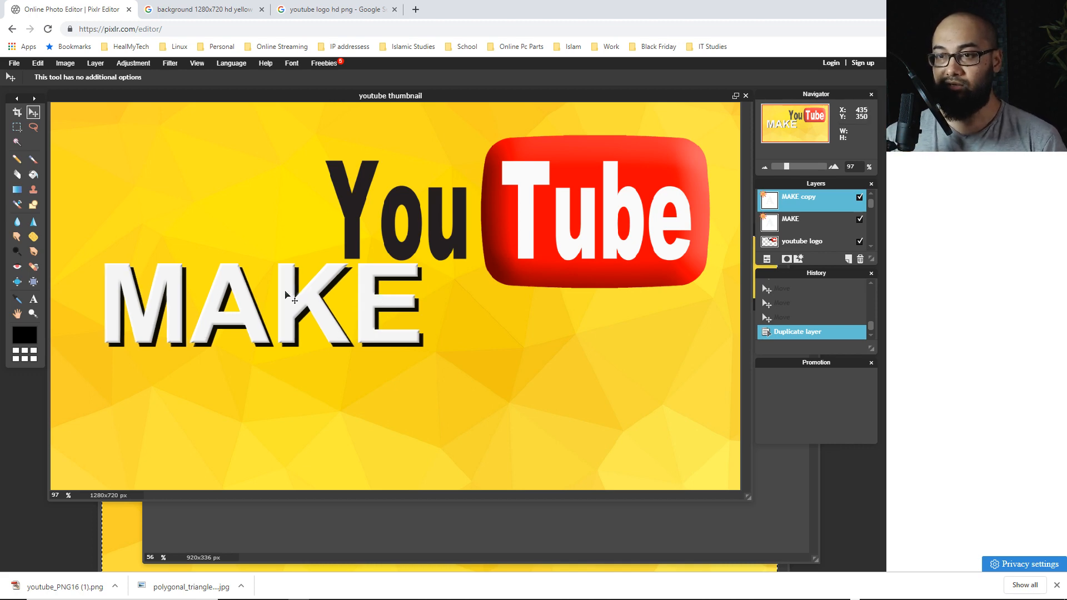
{"action": "left_click_drag", "start_coordinate": [286, 291], "coordinate": [349, 397]}
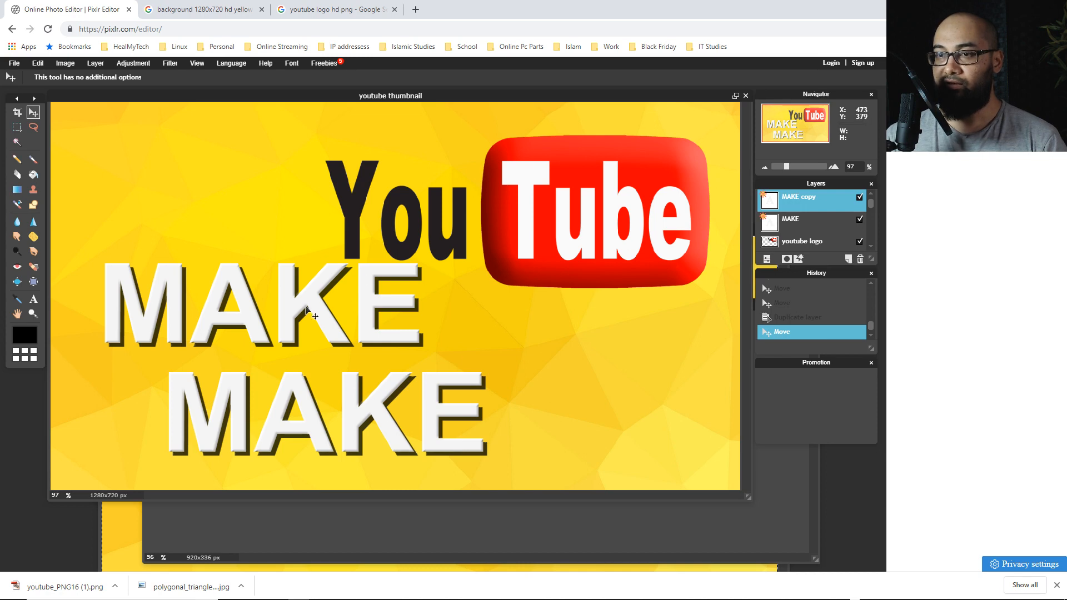
Rasterize the original MAKE layer and move it up so it overlaps the word You in the logo
{"action": "left_click", "coordinate": [816, 221]}
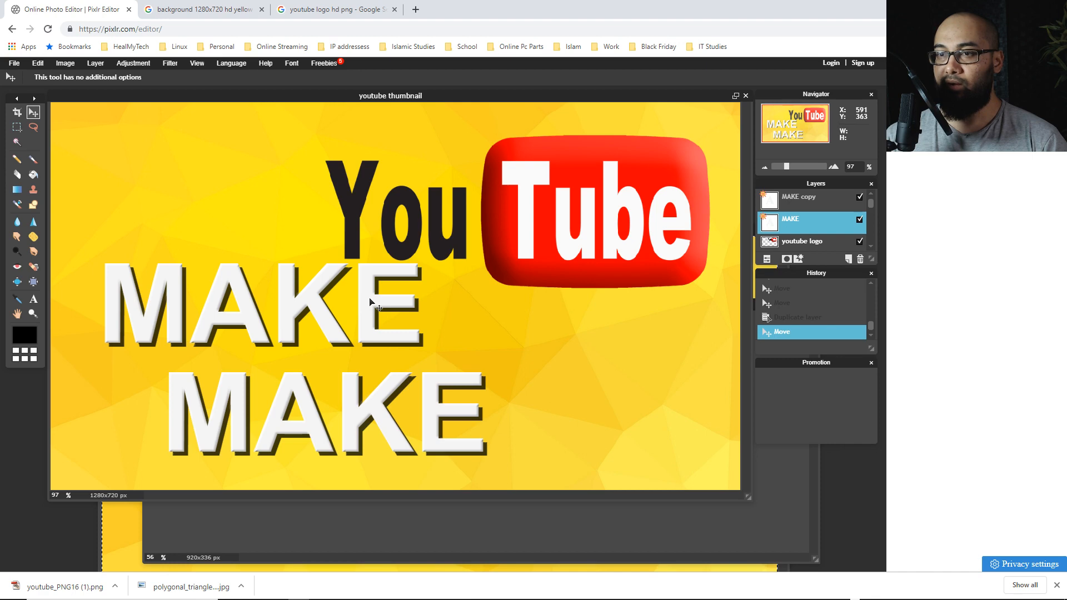
{"action": "left_click_drag", "start_coordinate": [370, 302], "coordinate": [362, 280]}
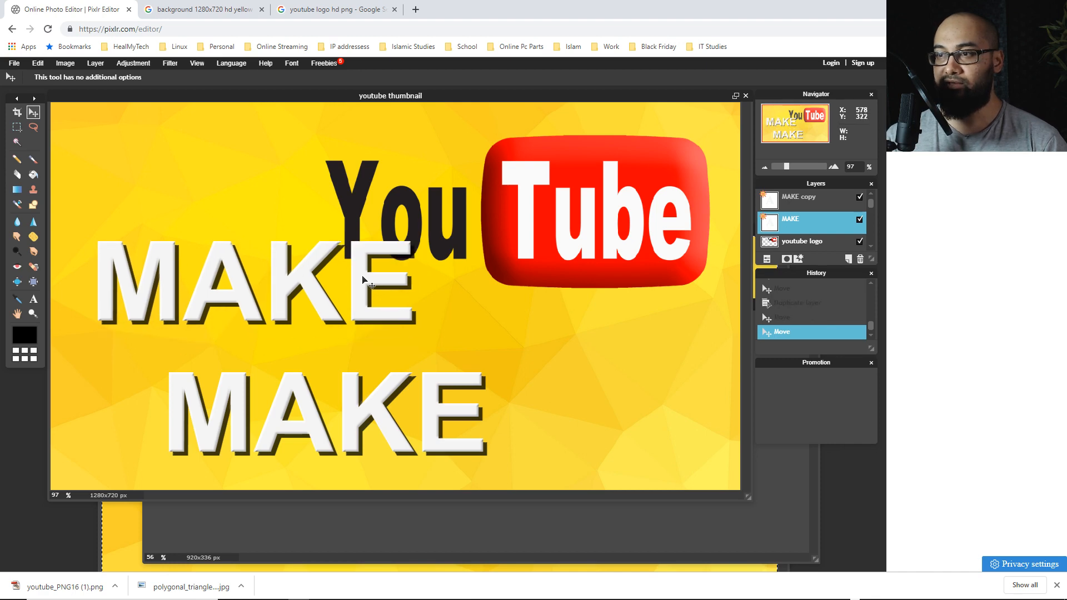
{"action": "right_click", "coordinate": [828, 220]}
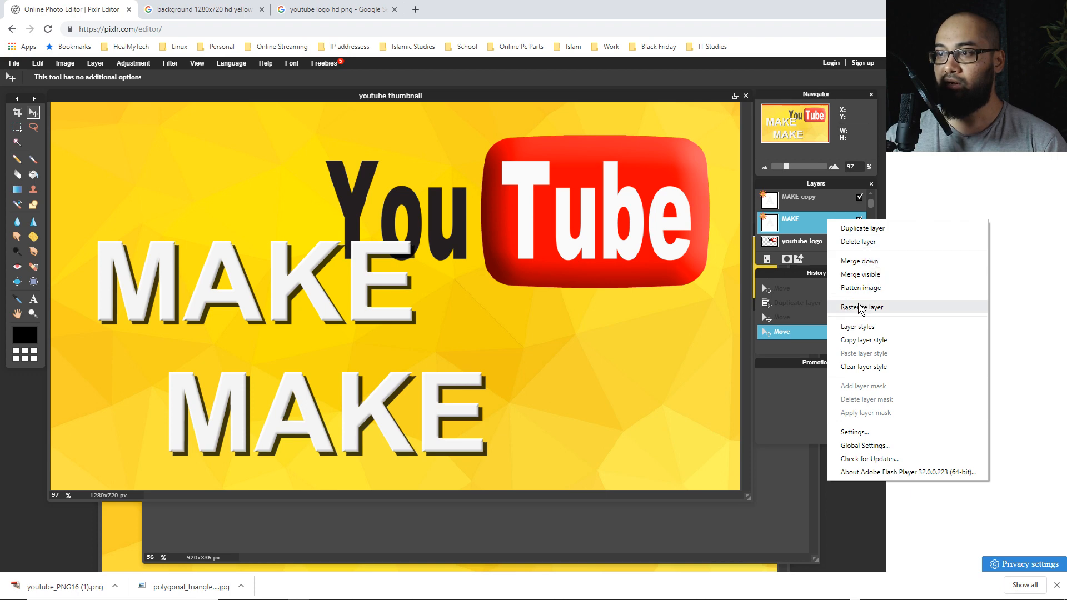
{"action": "left_click", "coordinate": [866, 309]}
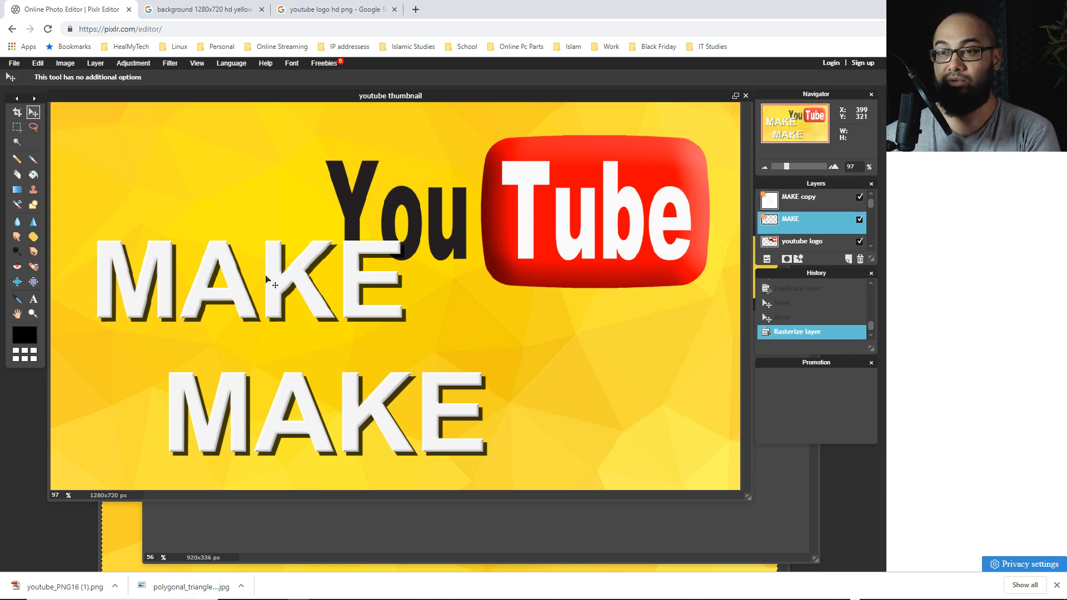
{"action": "left_click_drag", "start_coordinate": [265, 278], "coordinate": [265, 216]}
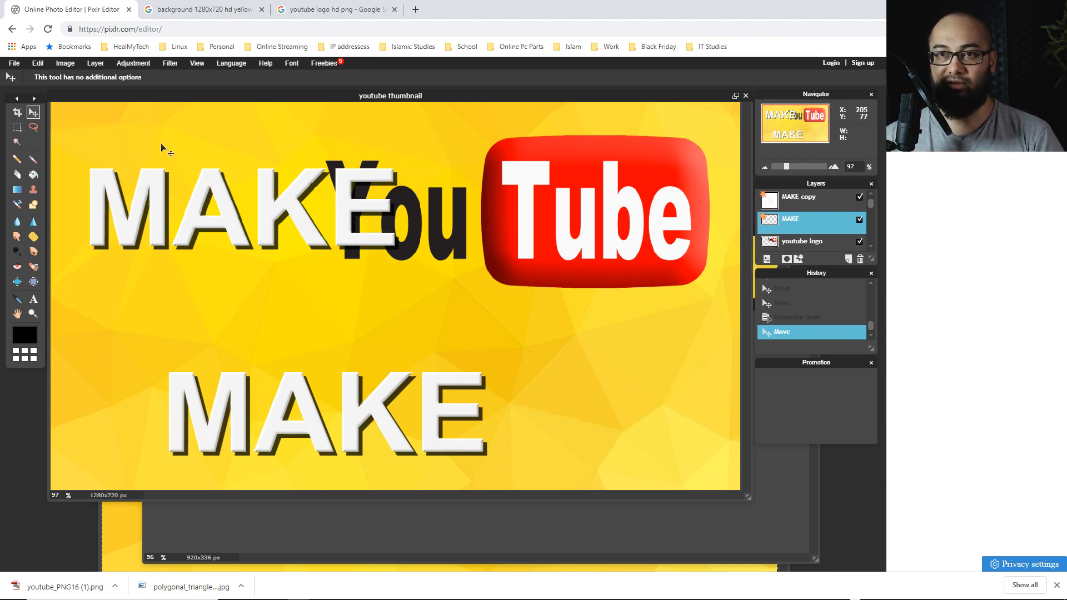
Free-transform the rasterized MAKE layer, rotating it counterclockwise so it slopes steeply up to the right beside the YouTube logo
{"action": "left_click", "coordinate": [38, 63]}
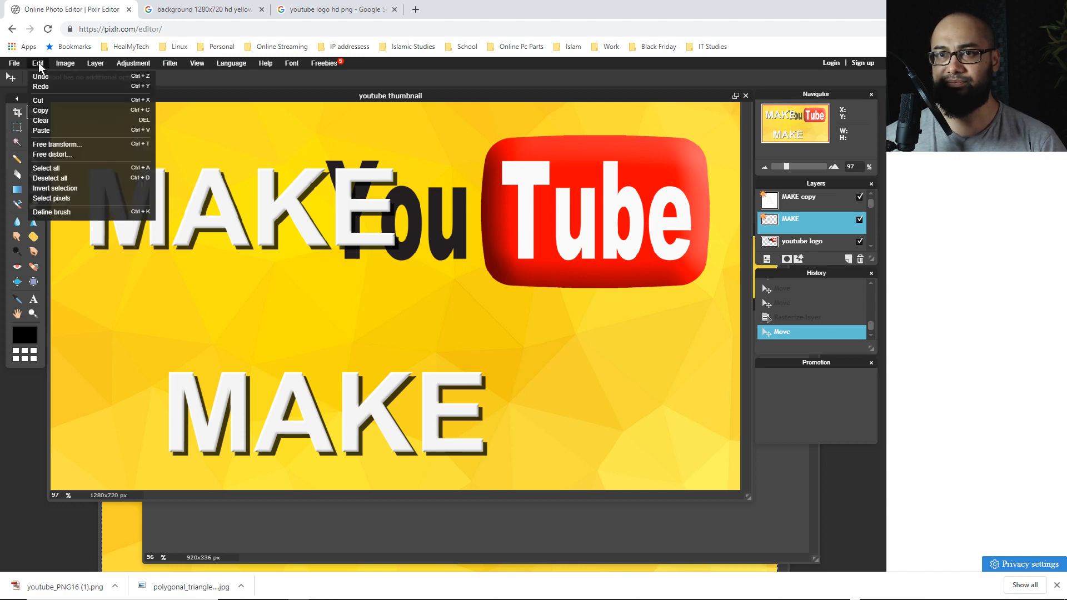
{"action": "left_click", "coordinate": [56, 144]}
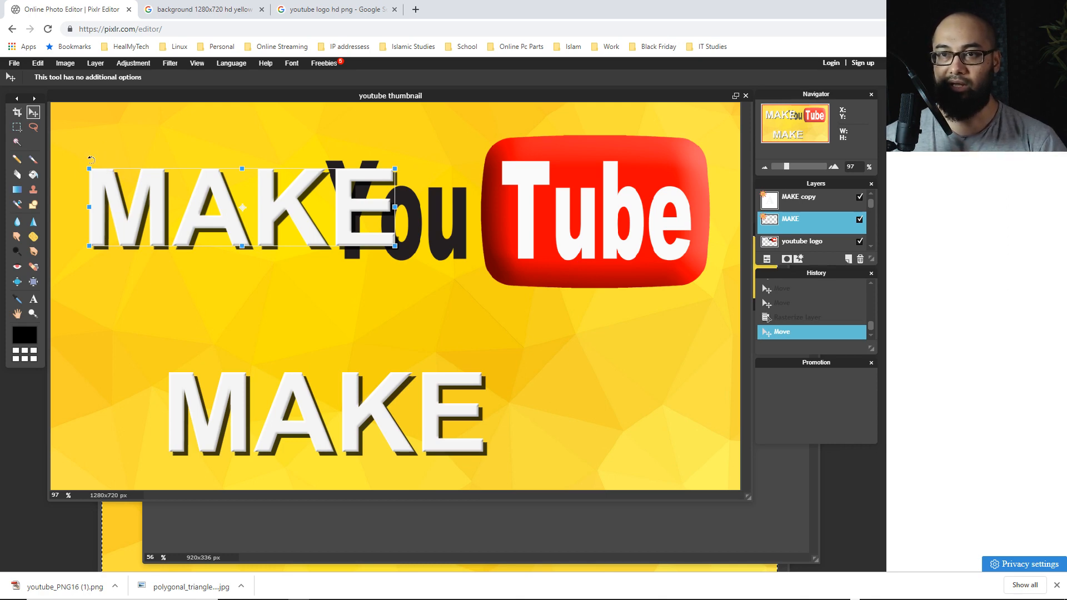
{"action": "left_click_drag", "start_coordinate": [91, 160], "coordinate": [74, 213]}
{"action": "left_click_drag", "start_coordinate": [283, 222], "coordinate": [254, 223]}
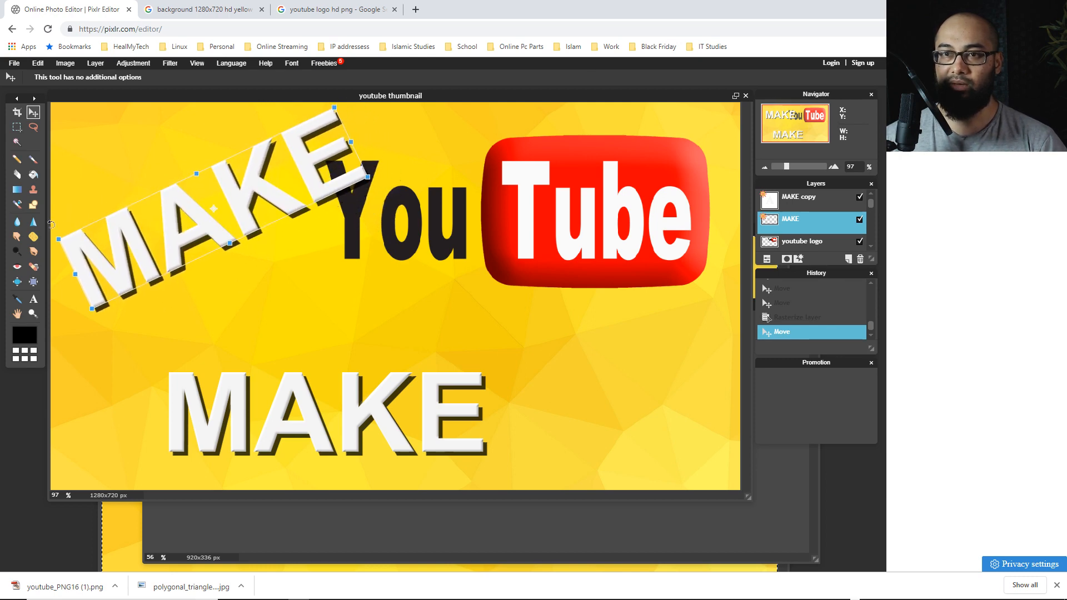
{"action": "left_click_drag", "start_coordinate": [52, 224], "coordinate": [62, 264]}
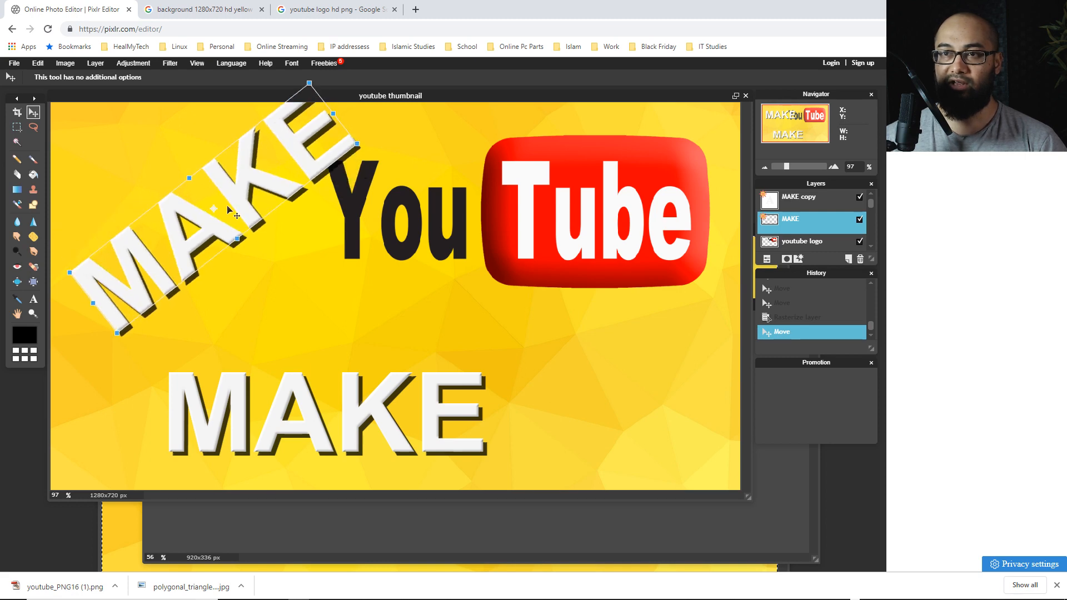
{"action": "left_click_drag", "start_coordinate": [229, 210], "coordinate": [215, 236]}
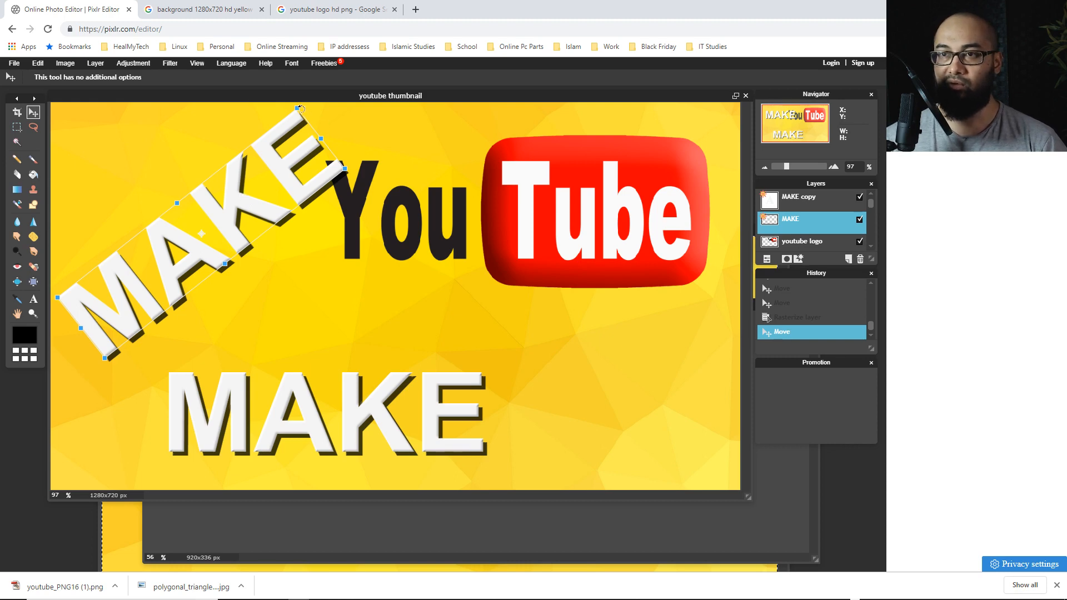
Scale the tilted MAKE text down slightly, fit it between the canvas's left edge and the word You, and apply the transform
{"action": "left_click_drag", "start_coordinate": [296, 109], "coordinate": [286, 130]}
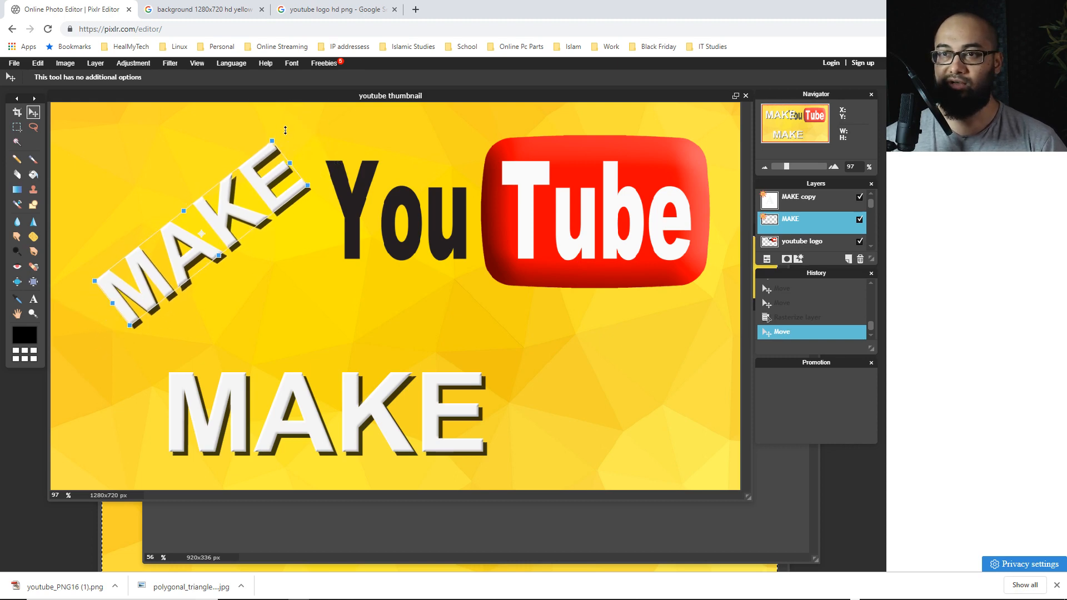
{"action": "left_click_drag", "start_coordinate": [236, 210], "coordinate": [203, 206]}
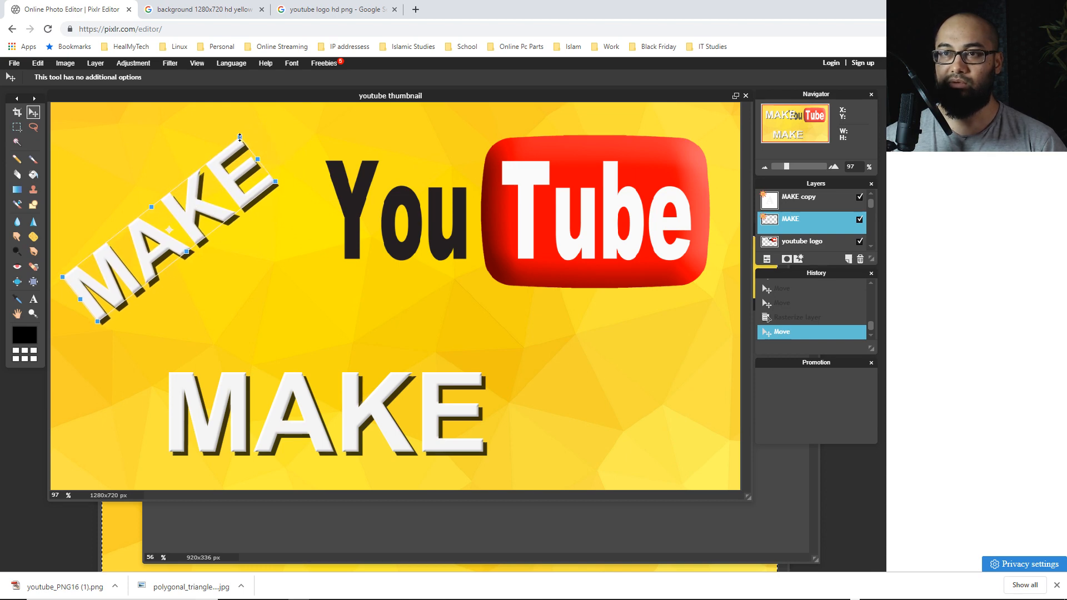
{"action": "left_click_drag", "start_coordinate": [241, 137], "coordinate": [257, 113]}
{"action": "mouse_move", "coordinate": [231, 165]}
{"action": "left_mouse_down"}
{"action": "mouse_move", "coordinate": [248, 186]}
{"action": "mouse_move", "coordinate": [251, 172]}
{"action": "left_mouse_up"}
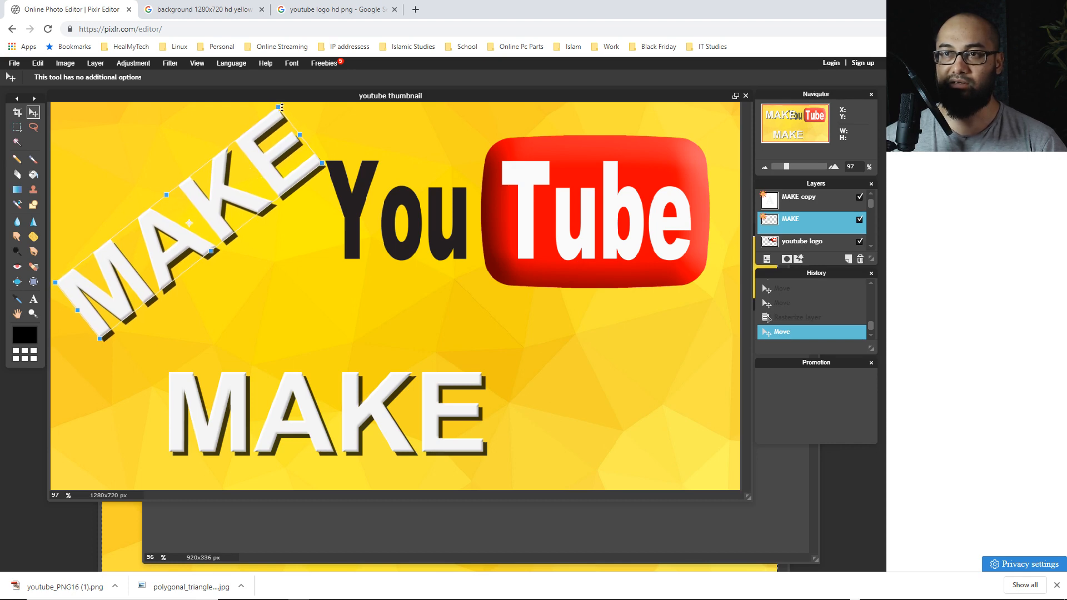
{"action": "left_click_drag", "start_coordinate": [279, 106], "coordinate": [276, 112]}
{"action": "left_click_drag", "start_coordinate": [248, 173], "coordinate": [245, 168]}
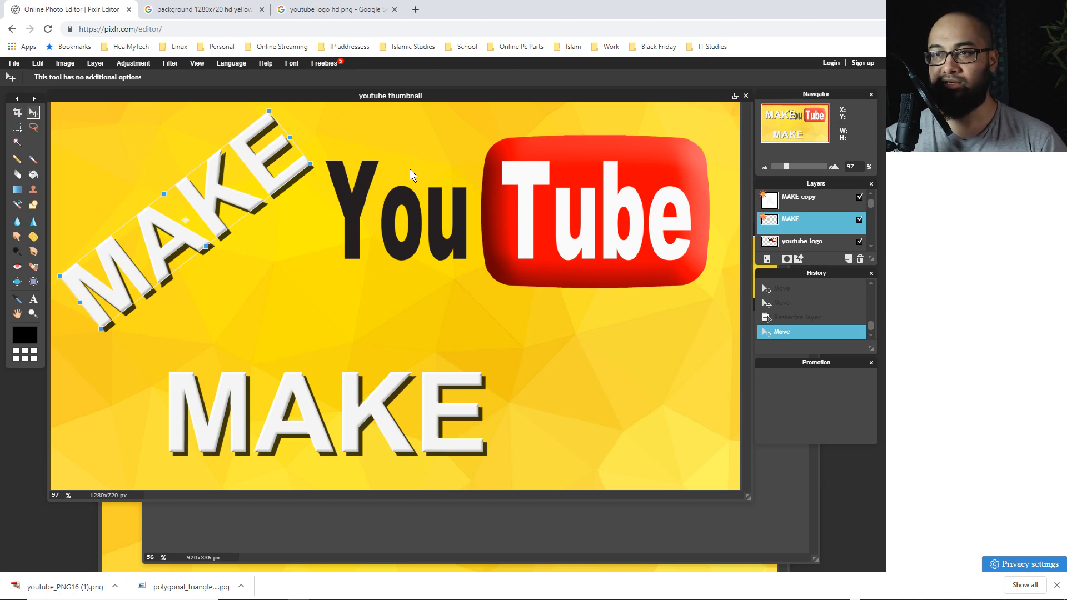
{"action": "key", "text": "Return"}
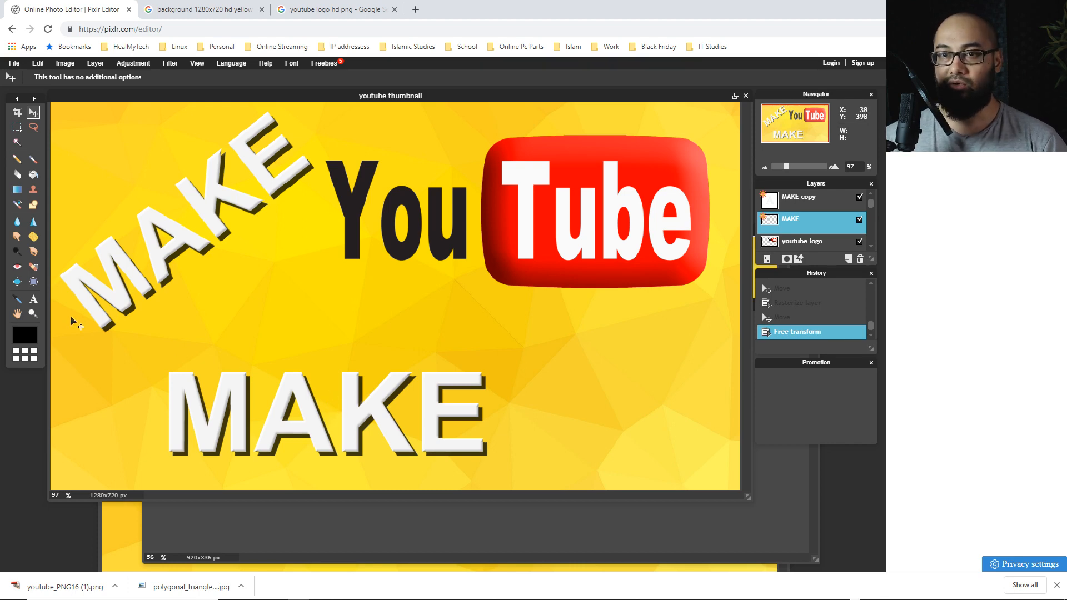
Change the MAKE copy layer's text to THUMBNAILS in capitals and move it so it starts near the canvas's left edge
{"action": "left_click", "coordinate": [807, 201]}
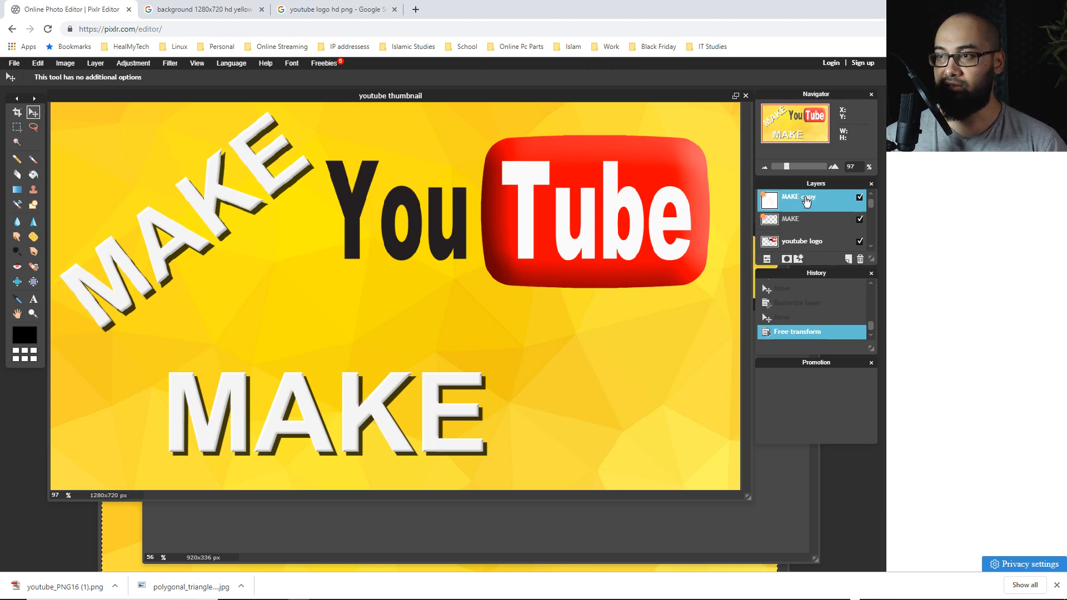
{"action": "left_click", "coordinate": [33, 301]}
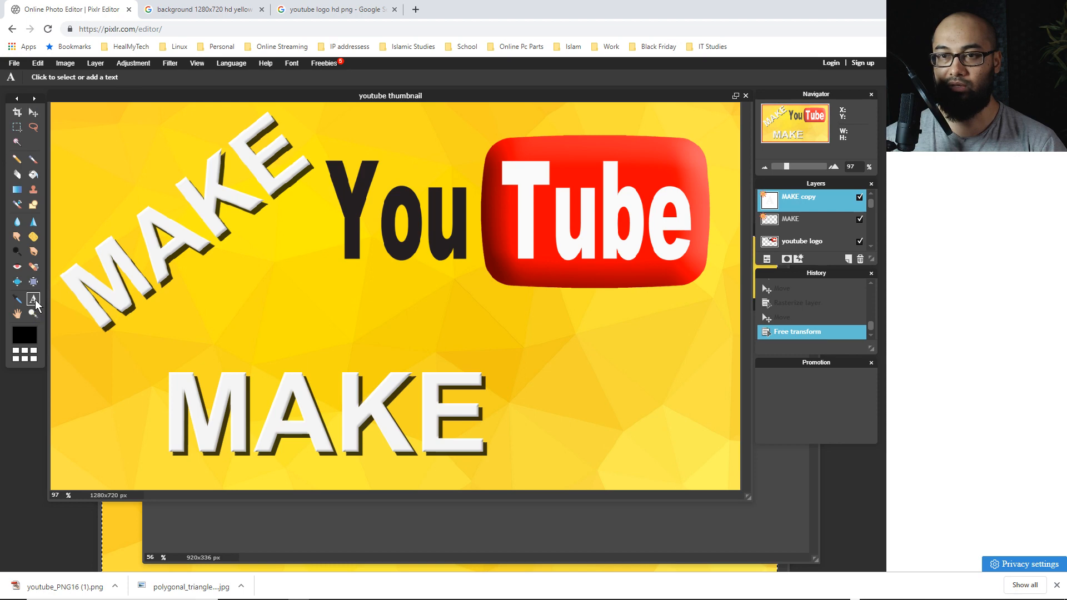
{"action": "left_click", "coordinate": [236, 401]}
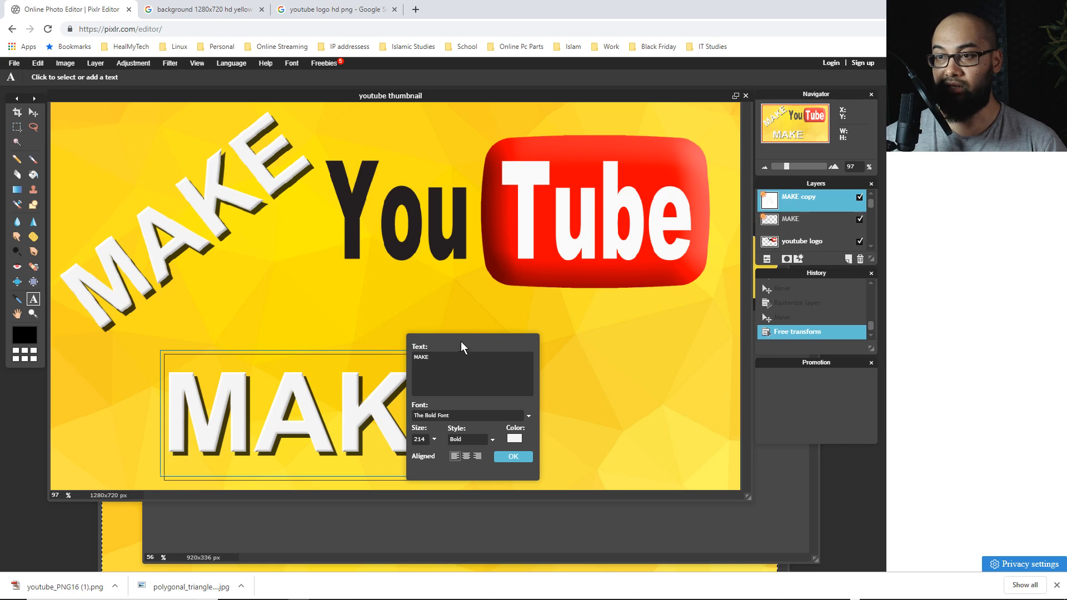
{"action": "left_click_drag", "start_coordinate": [461, 342], "coordinate": [595, 157]}
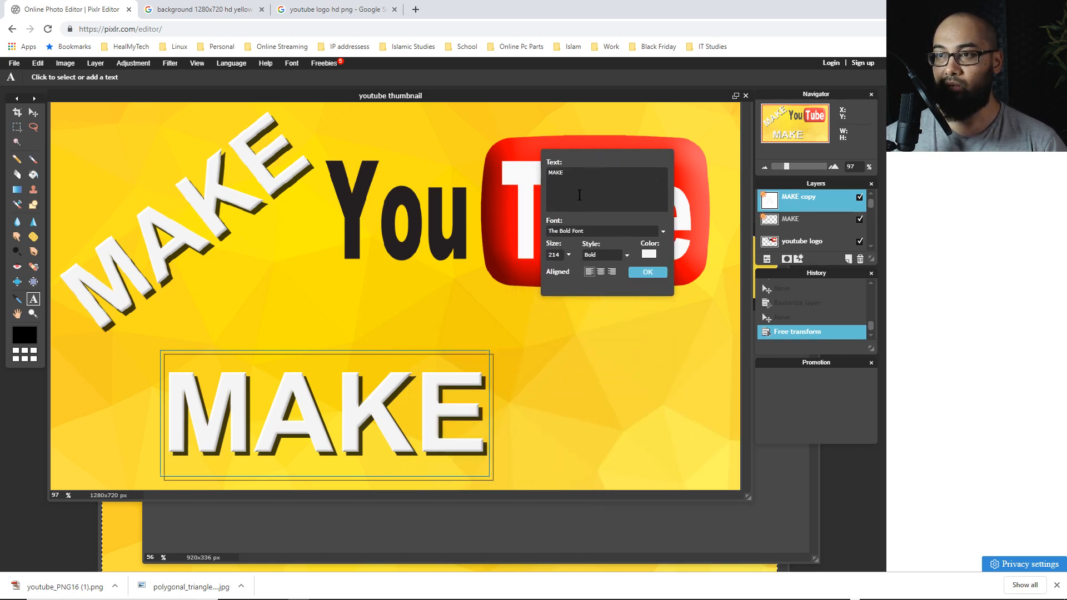
{"action": "double_click", "coordinate": [550, 174]}
{"action": "type", "text": "t"}
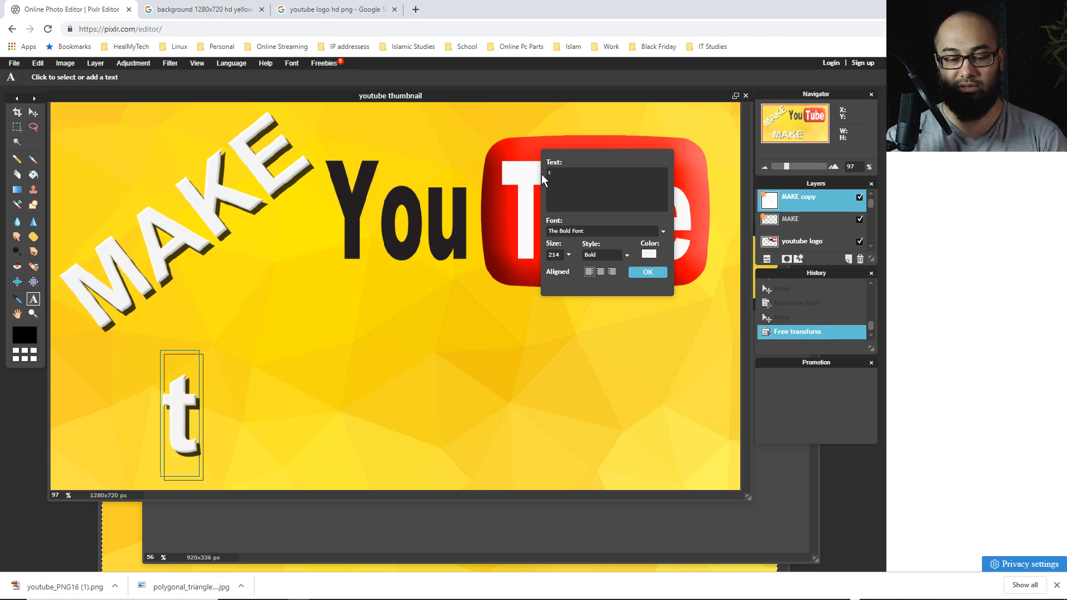
{"action": "type", "text": "humbna"}
{"action": "type", "text": "ils"}
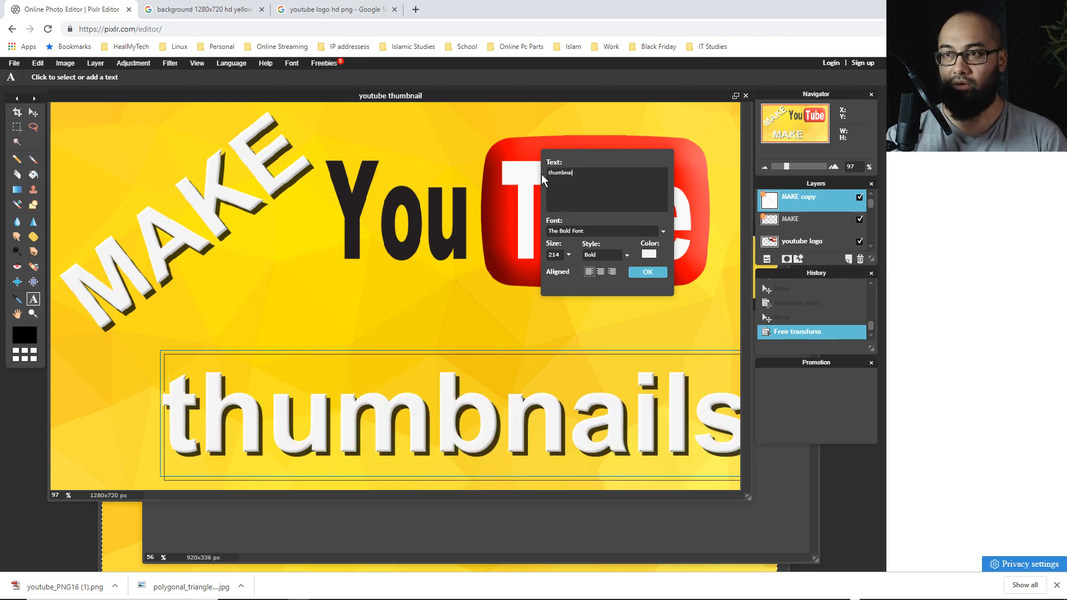
{"action": "key", "text": "ctrl+a"}
{"action": "key", "text": "BackSpace"}
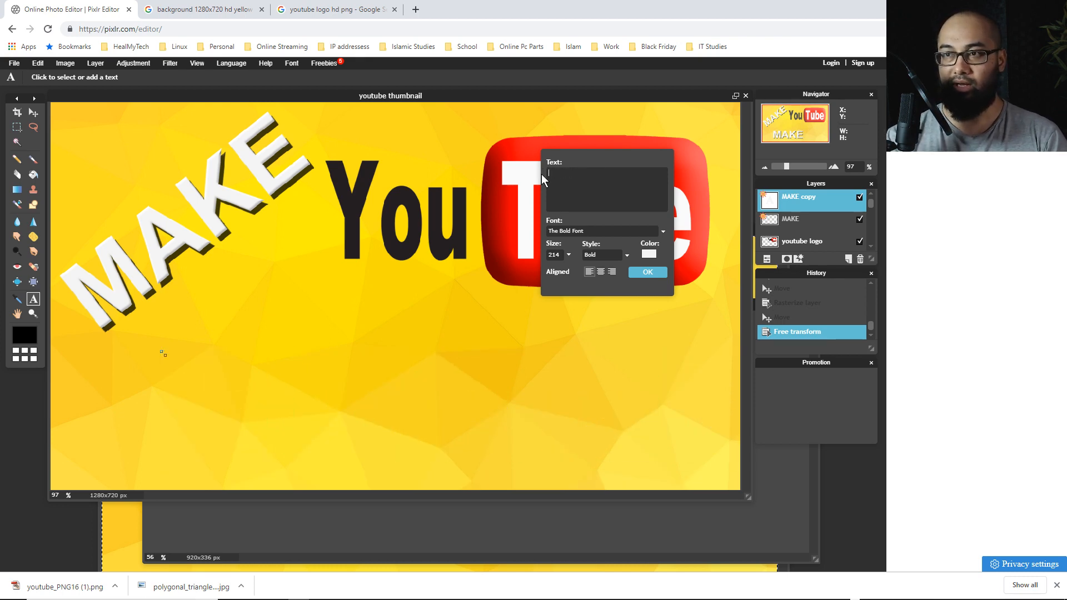
{"action": "type", "text": "THUMBNAILS"}
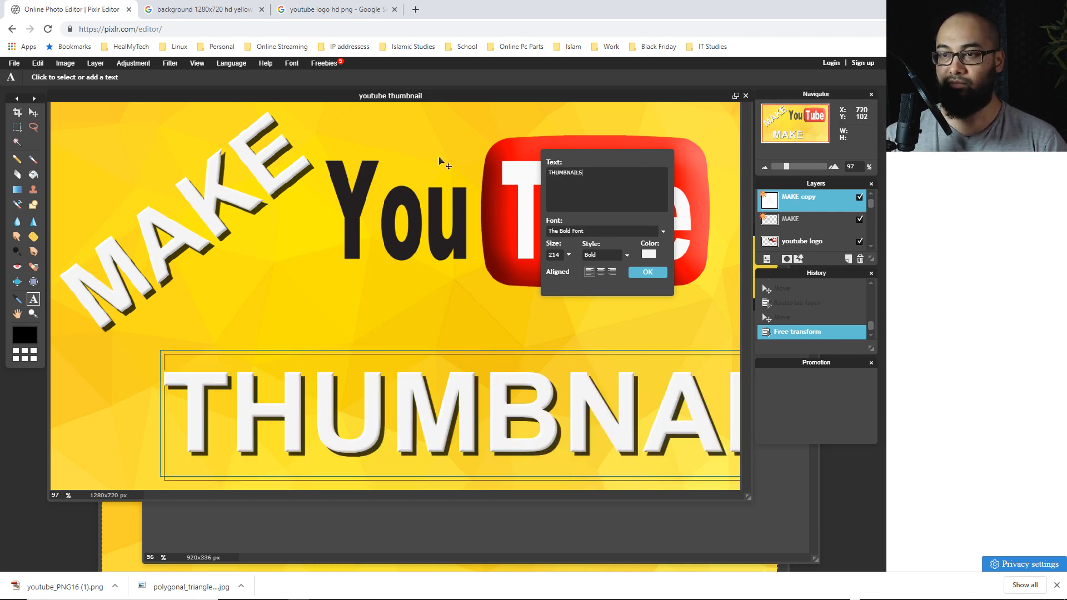
{"action": "left_click_drag", "start_coordinate": [594, 428], "coordinate": [488, 428]}
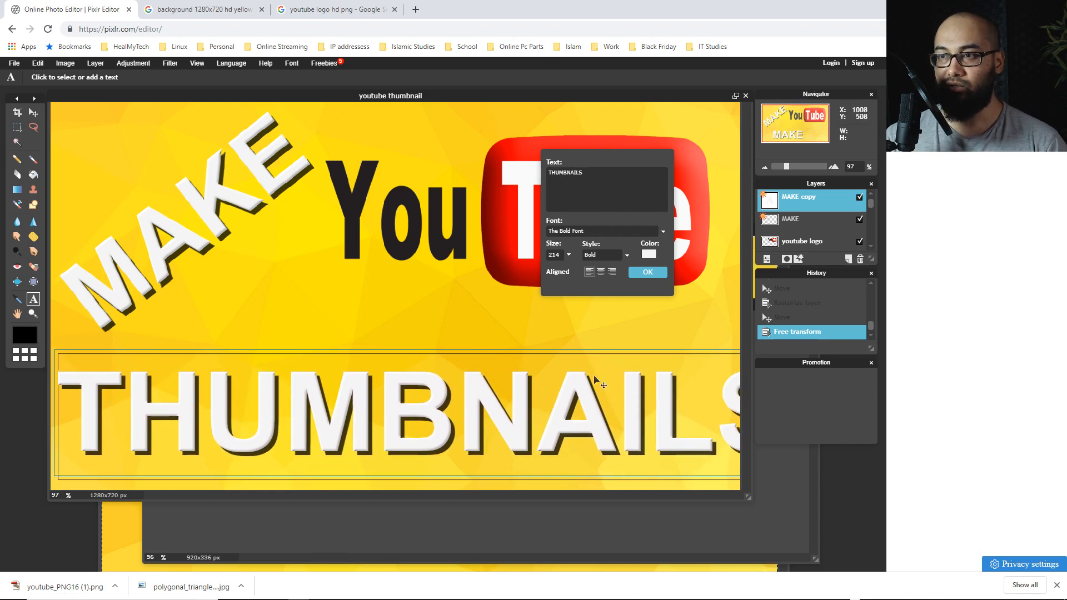
{"action": "left_click", "coordinate": [656, 272]}
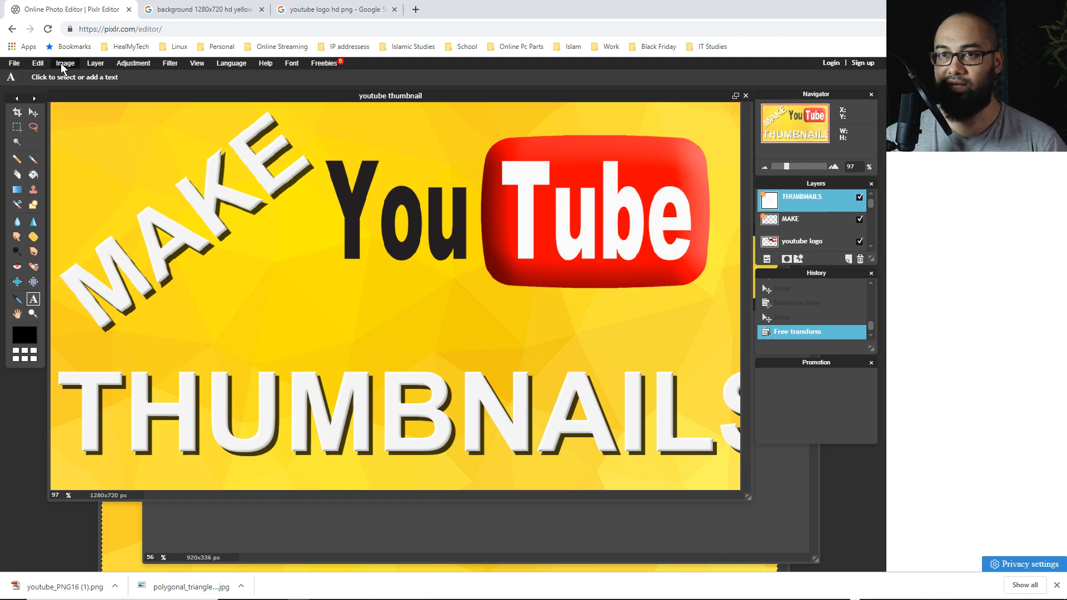
Rasterize the THUMBNAILS text layer
{"action": "left_click", "coordinate": [37, 63]}
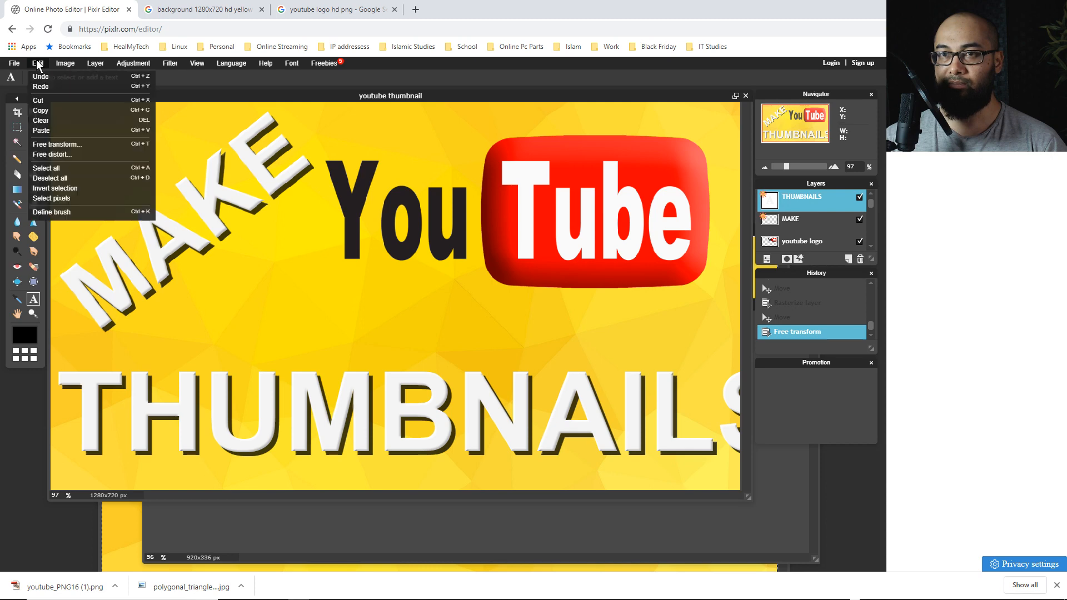
{"action": "left_click", "coordinate": [55, 142]}
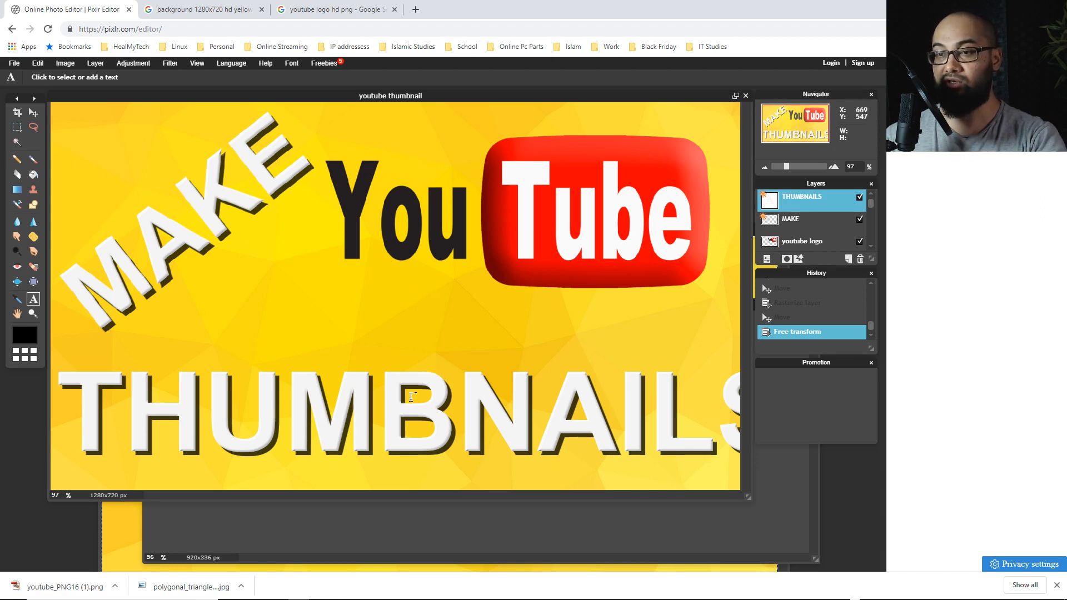
{"action": "right_click", "coordinate": [819, 198]}
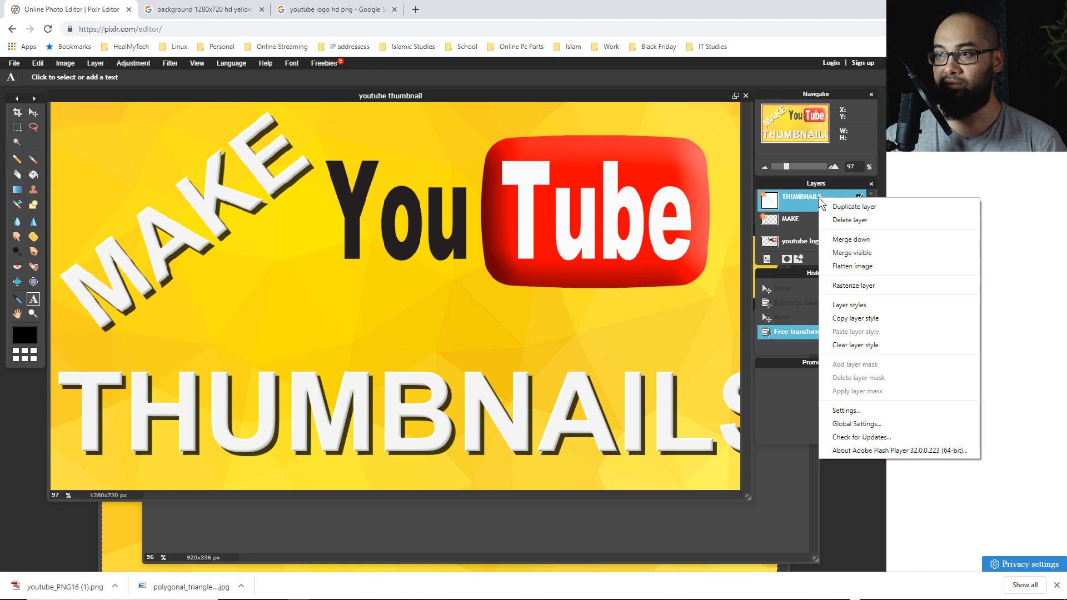
{"action": "left_click", "coordinate": [853, 286]}
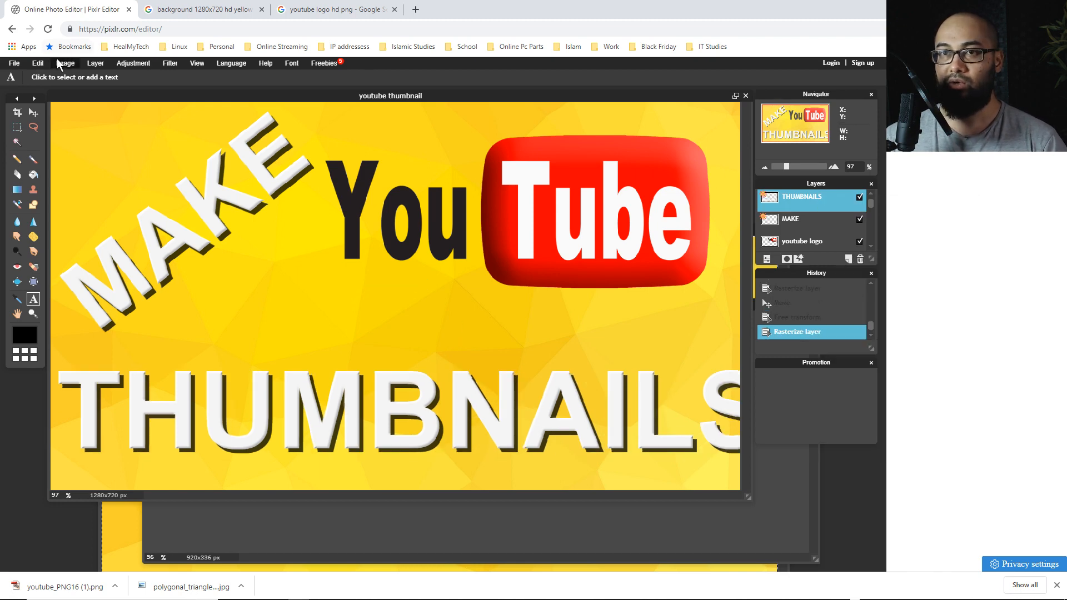
Free-transform THUMBNAILS narrower so the whole word fits the canvas width, and move it up slightly below the logo
{"action": "left_click", "coordinate": [38, 63]}
{"action": "left_click", "coordinate": [58, 144]}
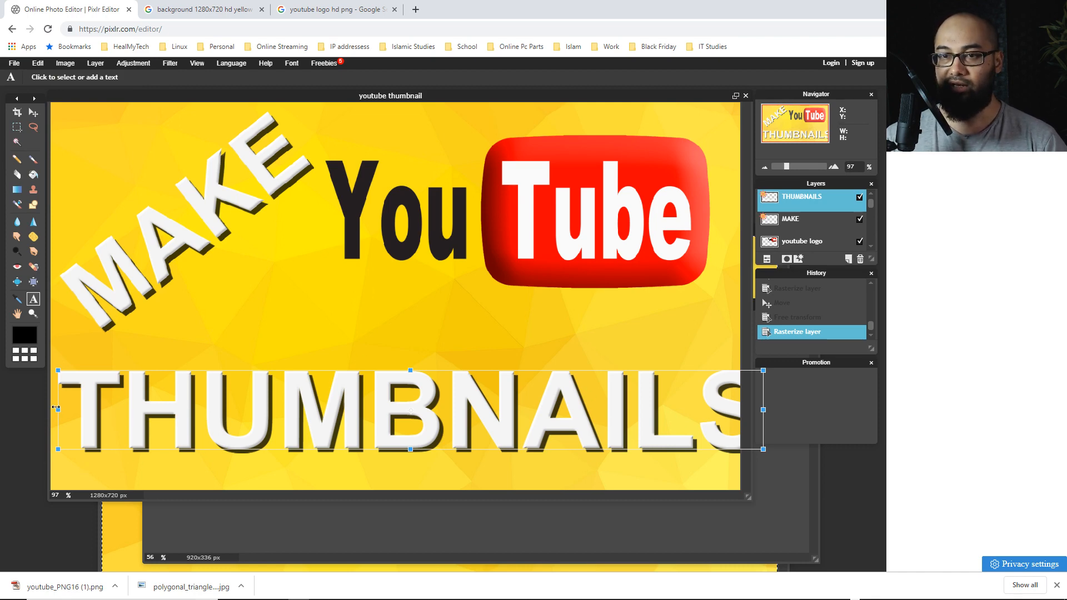
{"action": "left_click_drag", "start_coordinate": [56, 408], "coordinate": [91, 408]}
{"action": "left_click_drag", "start_coordinate": [410, 426], "coordinate": [395, 423]}
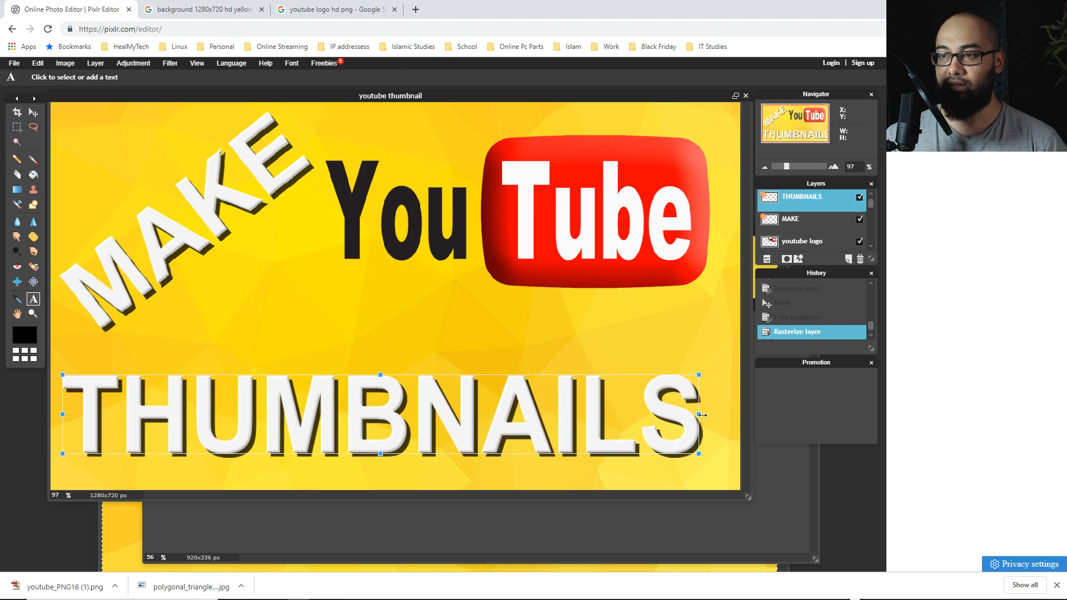
{"action": "left_click_drag", "start_coordinate": [703, 414], "coordinate": [720, 413]}
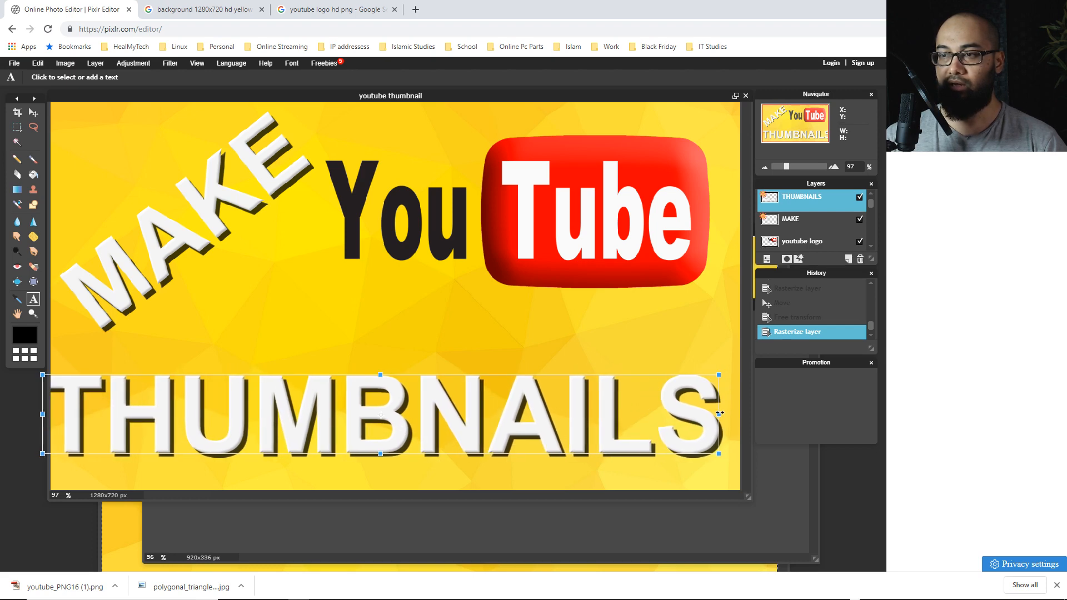
{"action": "left_click_drag", "start_coordinate": [486, 433], "coordinate": [493, 433]}
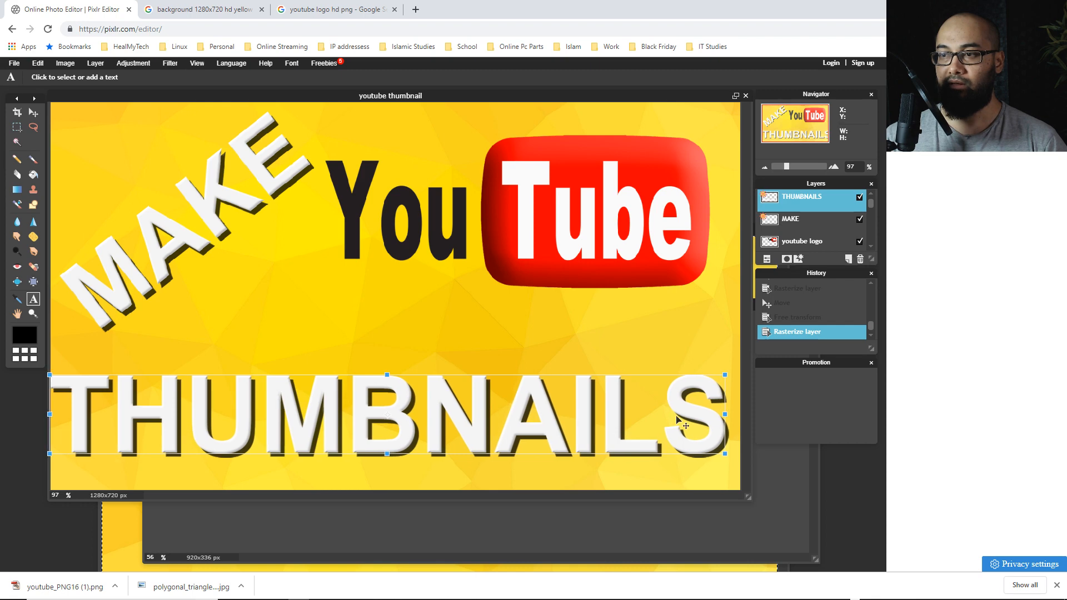
{"action": "left_click_drag", "start_coordinate": [722, 414], "coordinate": [714, 414]}
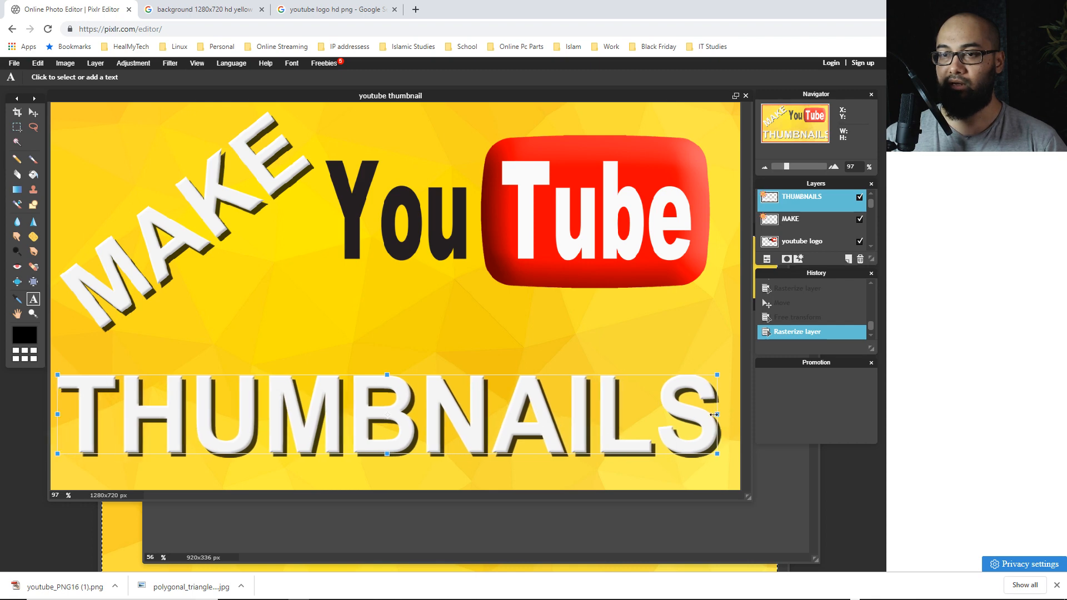
{"action": "left_click_drag", "start_coordinate": [533, 426], "coordinate": [539, 397]}
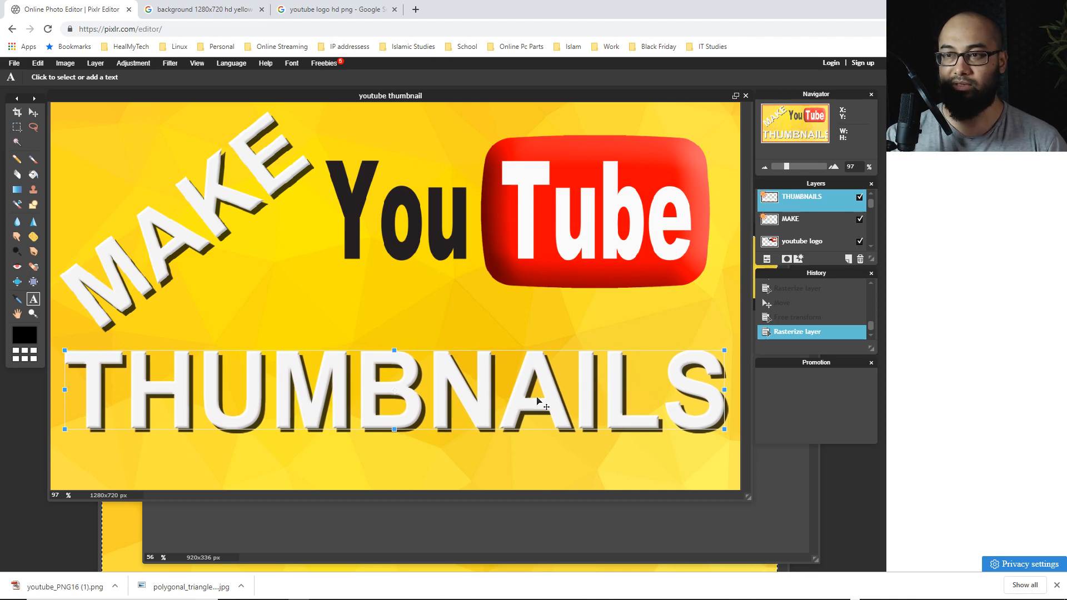
{"action": "key", "text": "Return"}
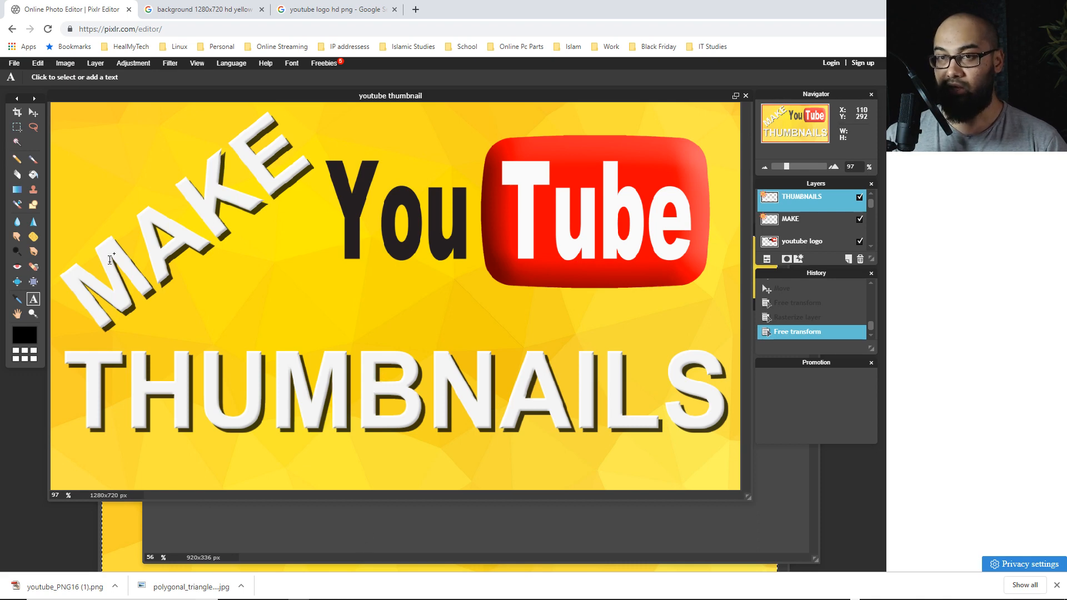
Stretch the THUMBNAILS text taller with Free transform and center it in the space below MAKE and the logo
{"action": "left_click", "coordinate": [37, 63]}
{"action": "left_click", "coordinate": [56, 144]}
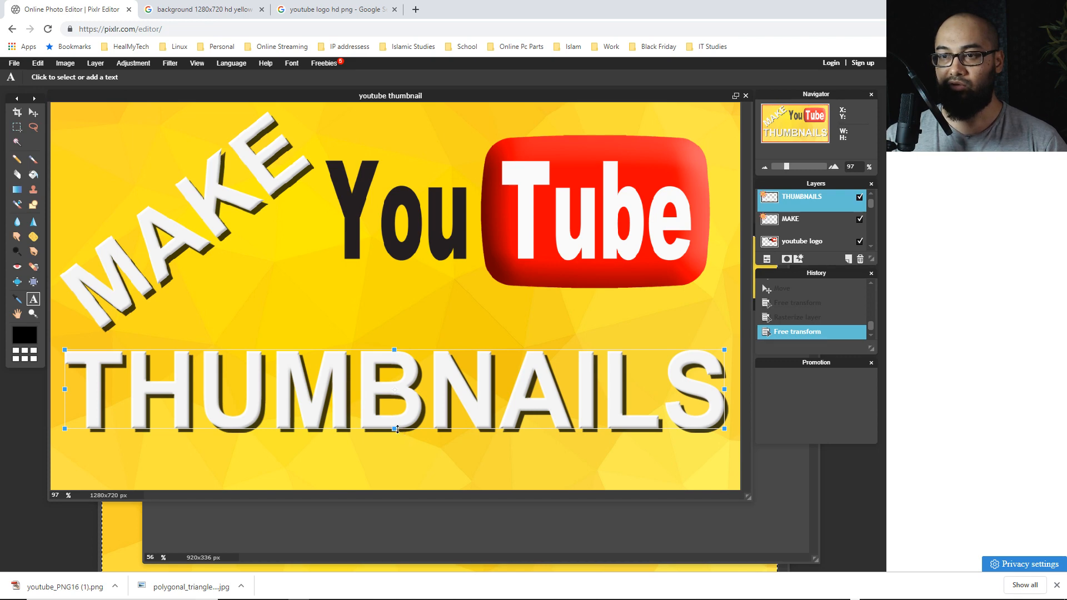
{"action": "left_click_drag", "start_coordinate": [394, 427], "coordinate": [395, 452]}
{"action": "left_click_drag", "start_coordinate": [441, 396], "coordinate": [438, 410]}
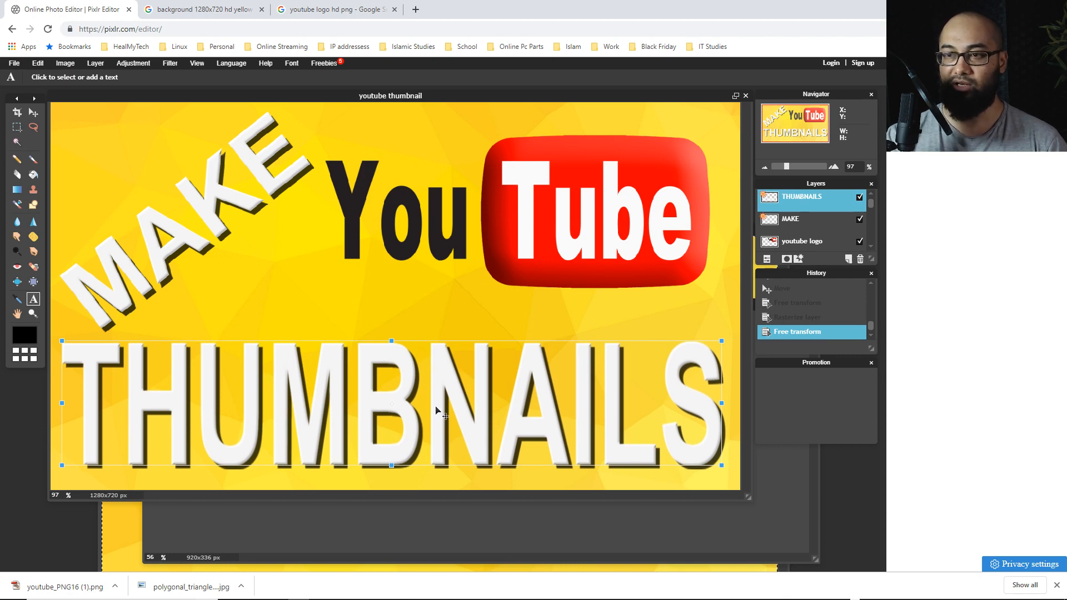
{"action": "key", "text": "Return"}
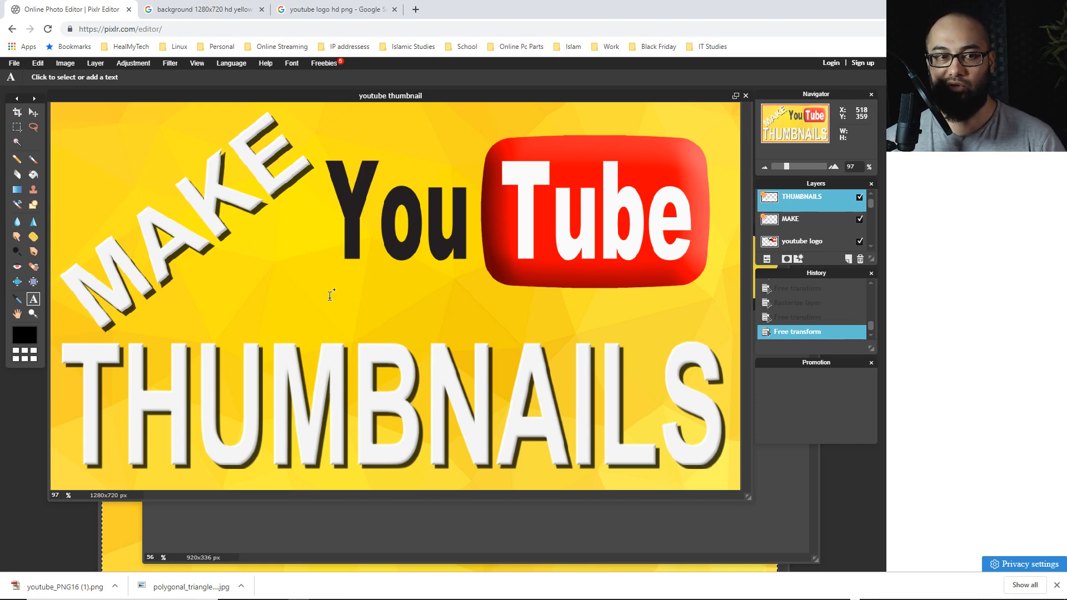
Save the image to the Pictures folder as a JPEG at quality 100, named youtube thumbnail new
{"action": "left_click", "coordinate": [14, 63]}
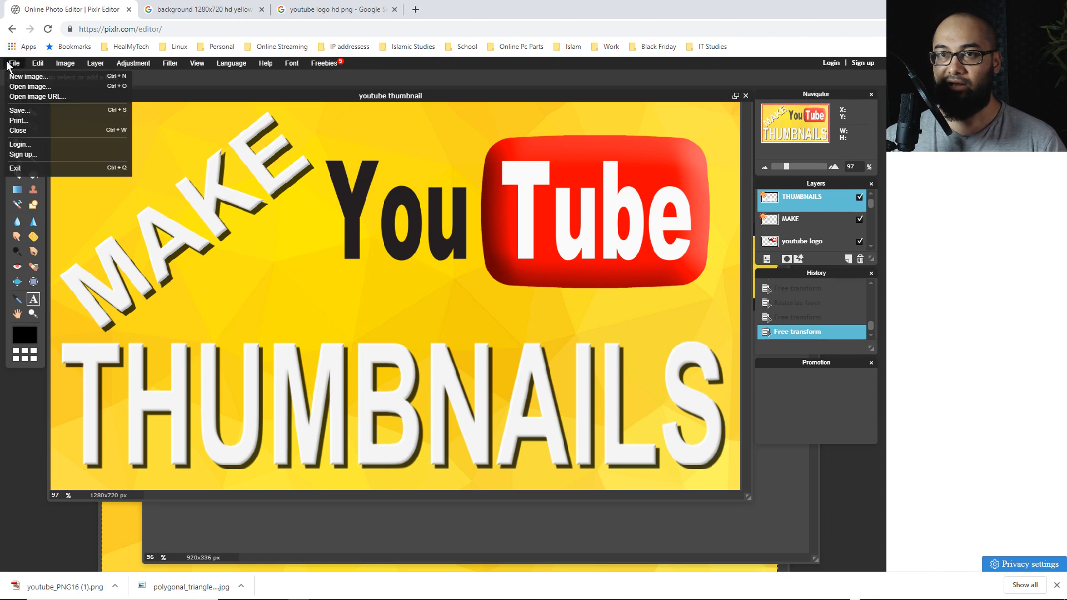
{"action": "left_click", "coordinate": [24, 108]}
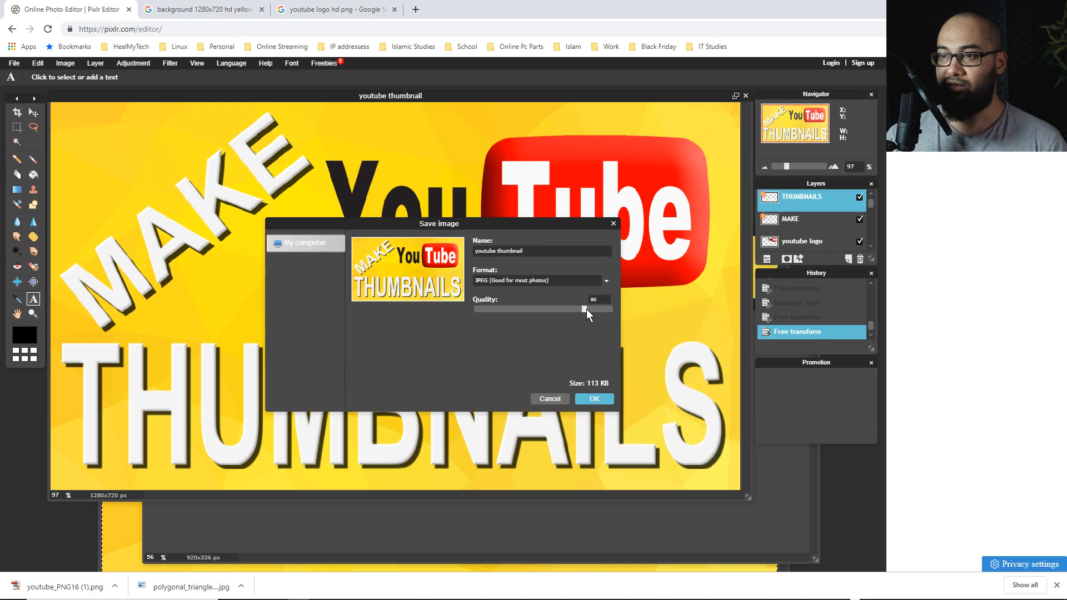
{"action": "left_click_drag", "start_coordinate": [586, 309], "coordinate": [618, 309]}
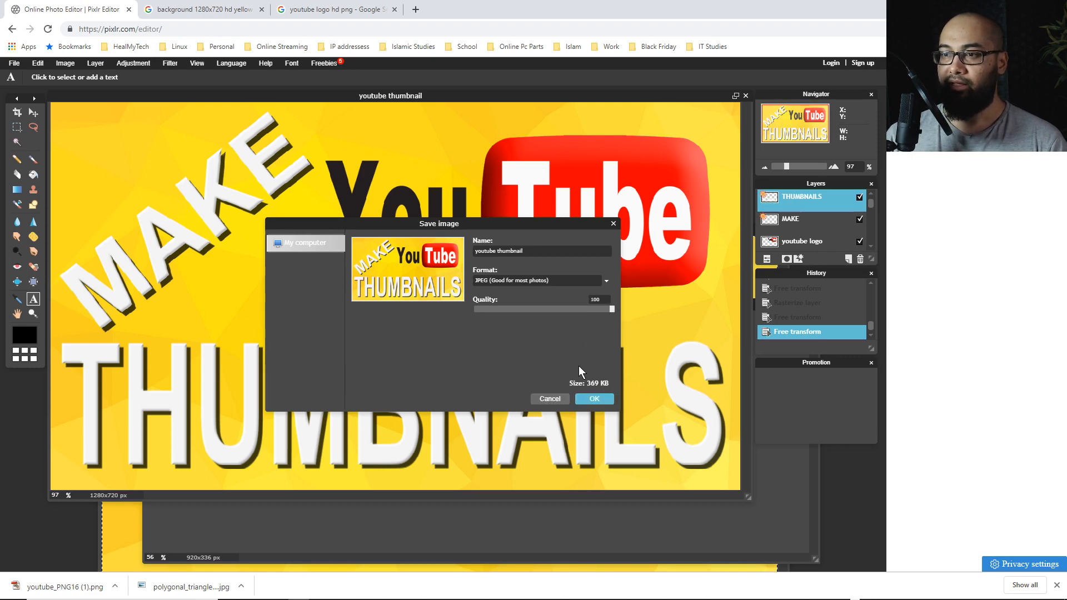
{"action": "left_click", "coordinate": [593, 400]}
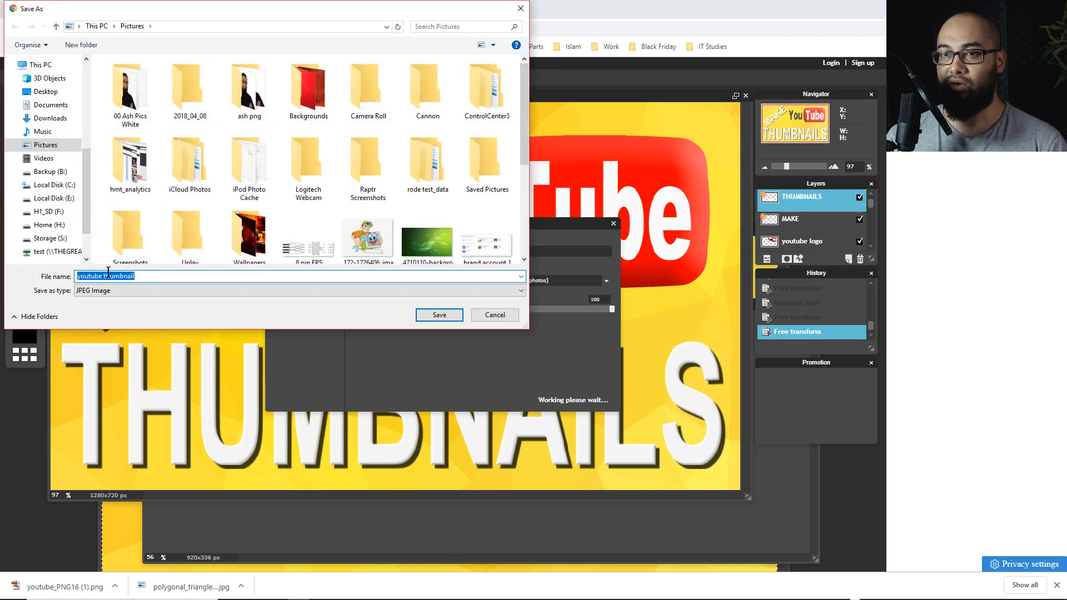
{"action": "left_click", "coordinate": [145, 276]}
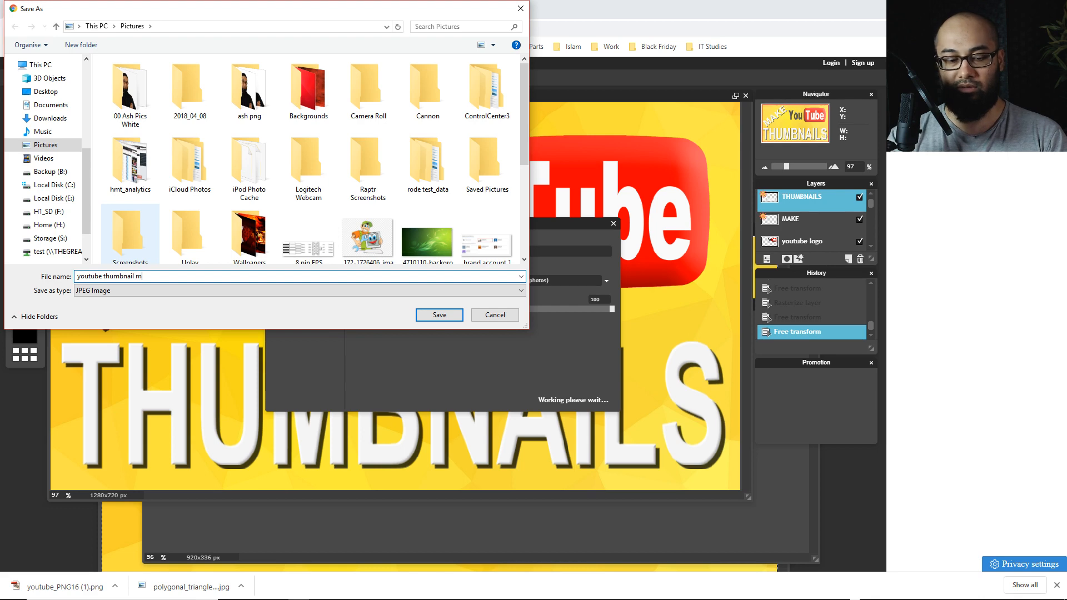
{"action": "key", "text": "Return"}
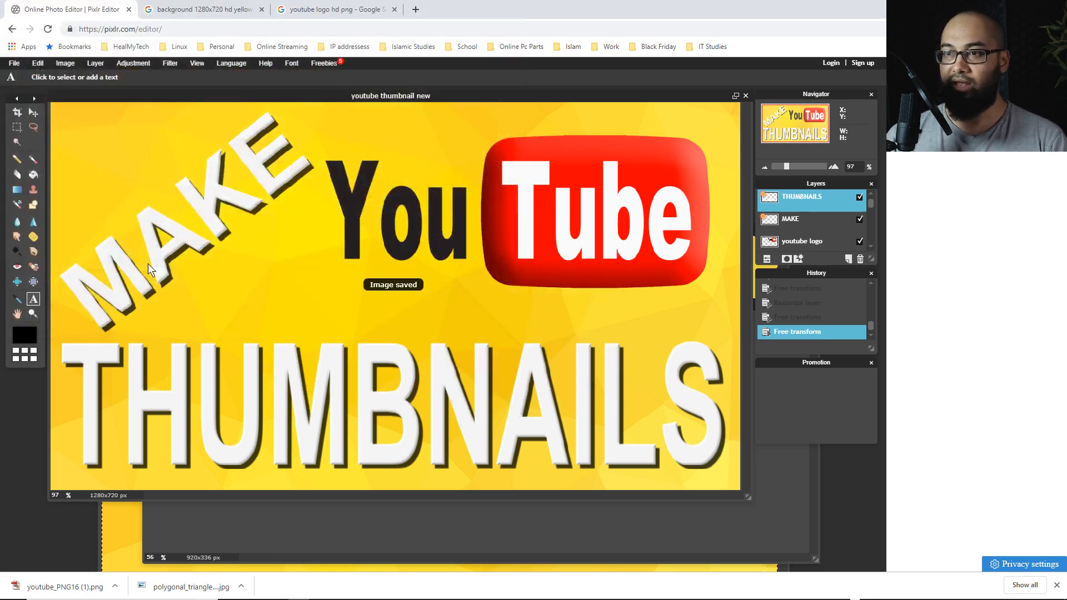